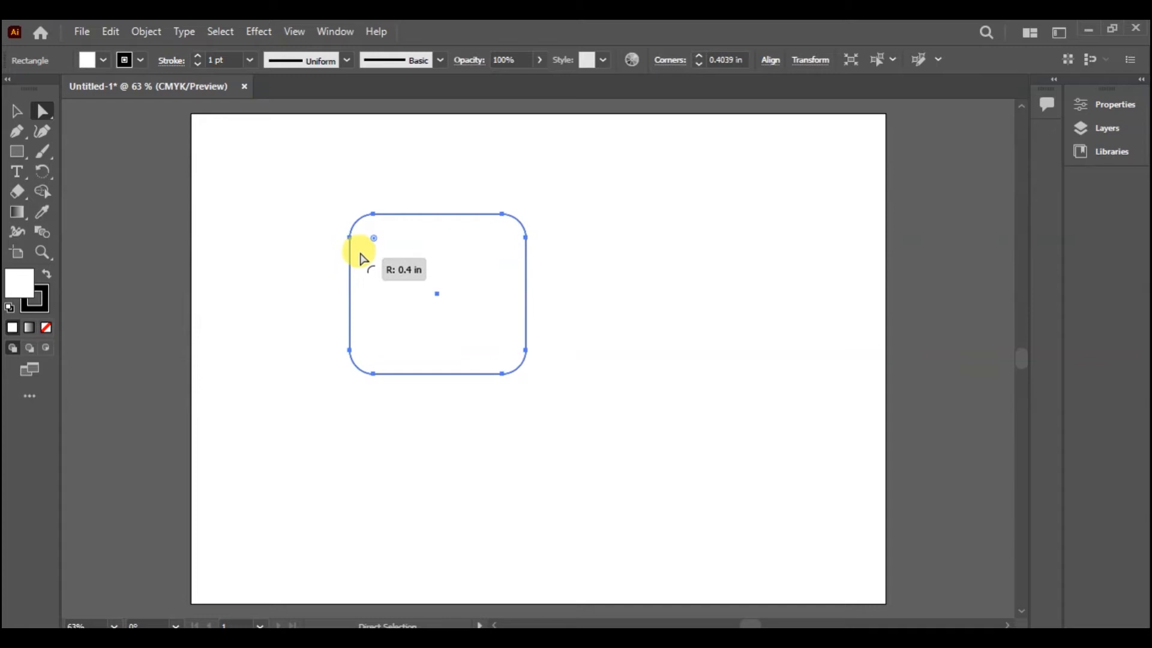
Step: Round all of the rectangle's corners to 0.4535 in and enlarge only its upper-right corner radius to 2.2392 in
{"action": "left_click_drag", "start_coordinate": [361, 258], "coordinate": [364, 261]}
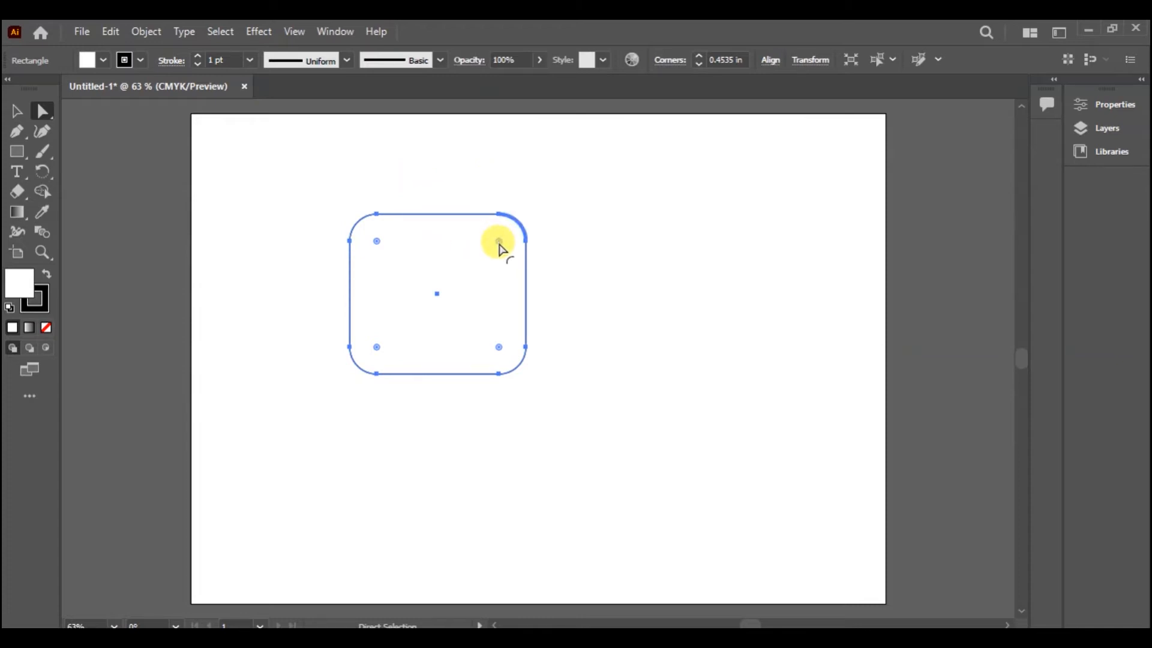
{"action": "left_click_drag", "start_coordinate": [498, 241], "coordinate": [352, 365]}
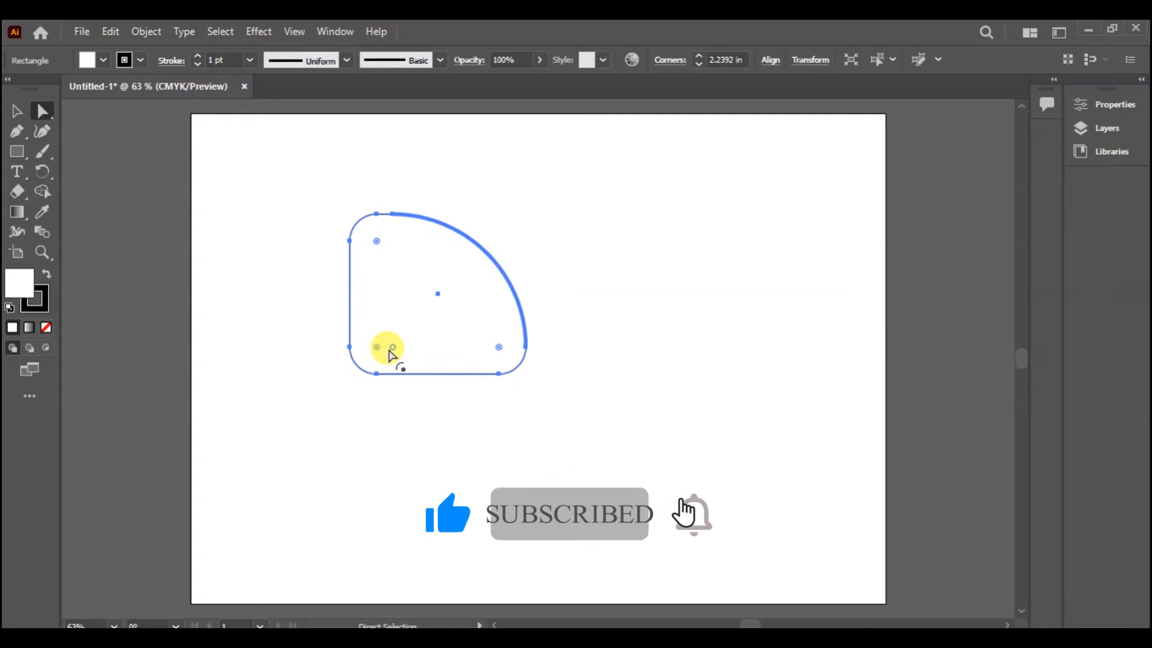
{"action": "left_click_drag", "start_coordinate": [385, 325], "coordinate": [378, 356]}
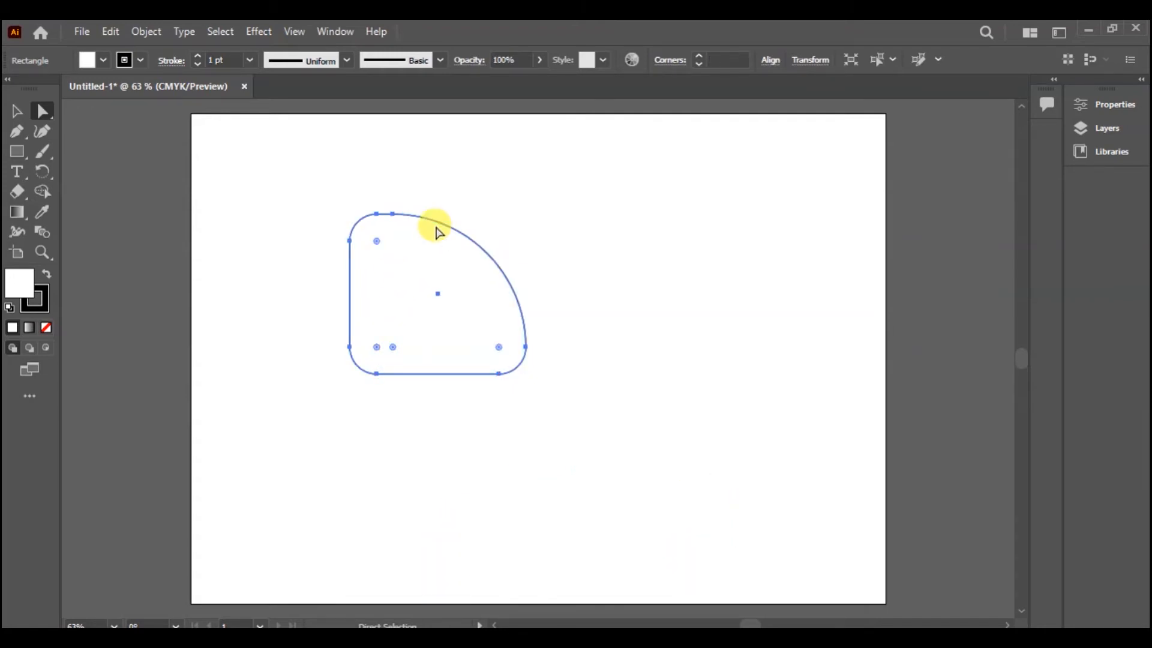
Step: Delete the rounded rectangle from the artboard
{"action": "key", "text": "Delete"}
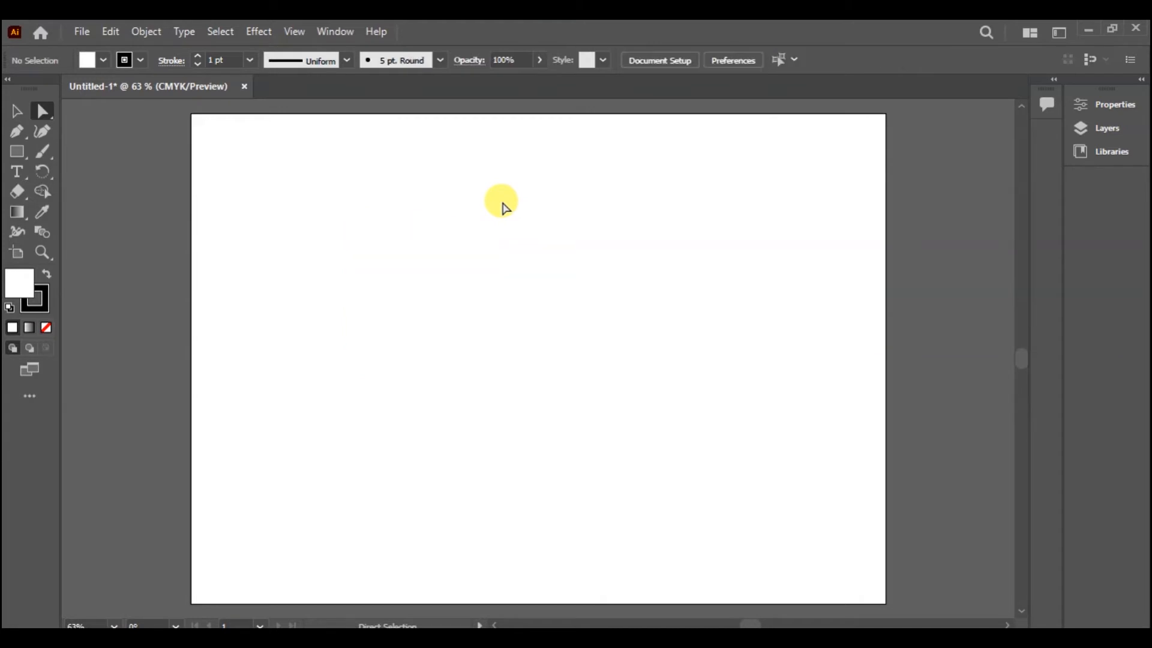
Step: Draw a nearly circular ellipse freehand in the middle of the artboard, without using exact dimensions
{"action": "left_click_drag", "start_coordinate": [27, 151], "coordinate": [72, 170]}
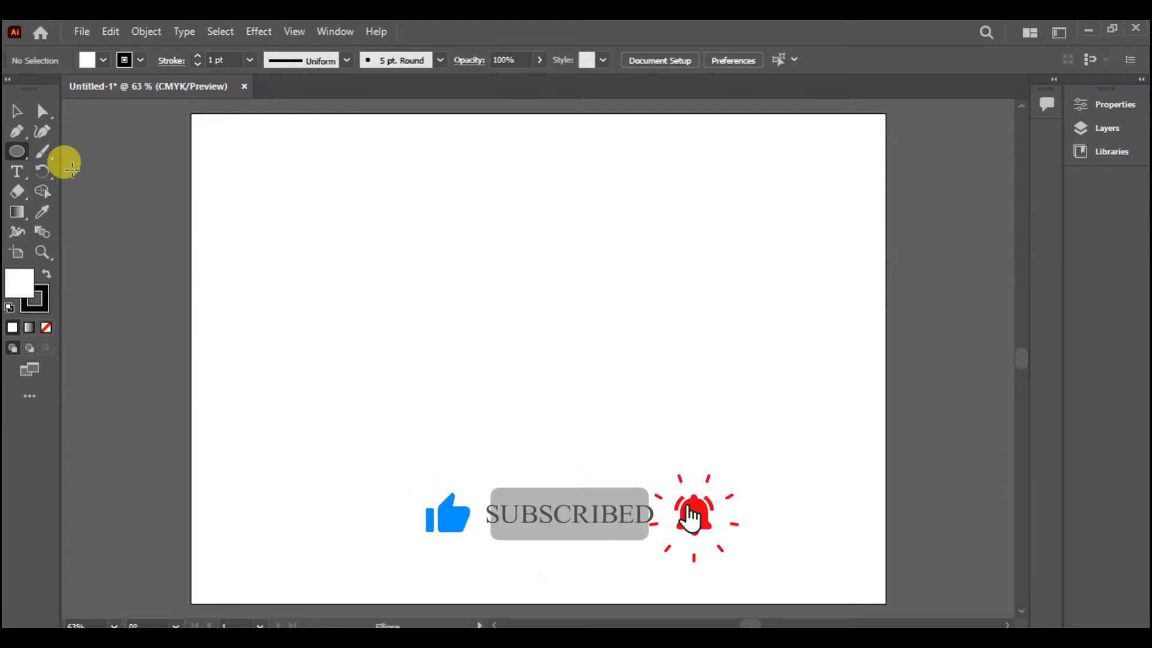
{"action": "left_click", "coordinate": [329, 202]}
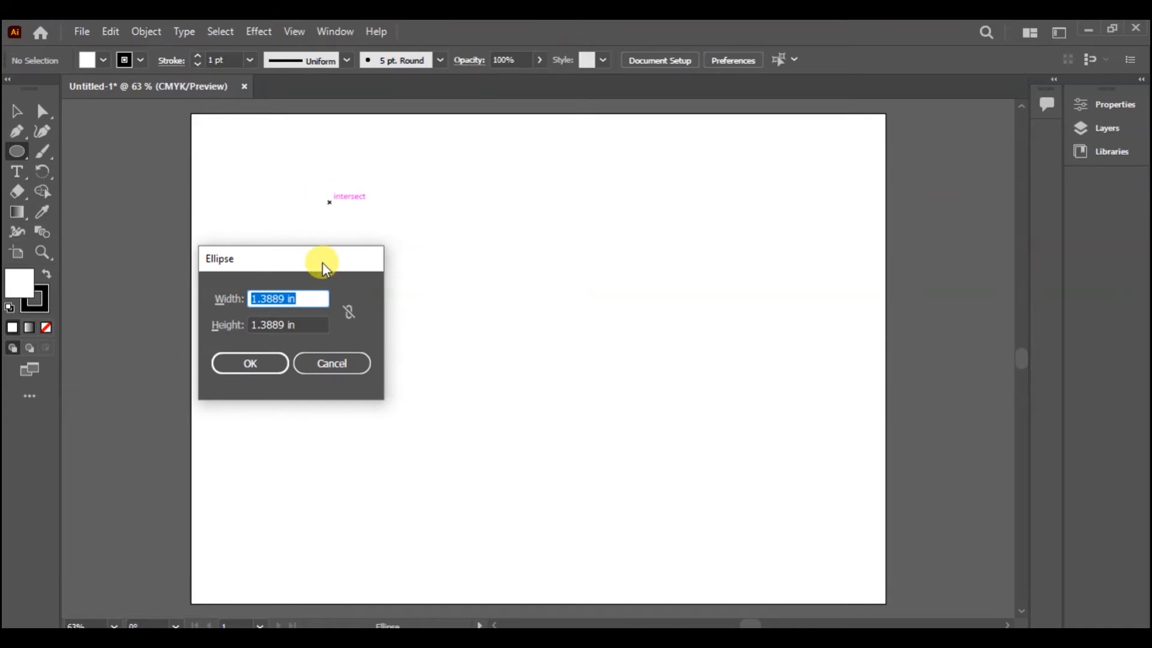
{"action": "left_click", "coordinate": [333, 372]}
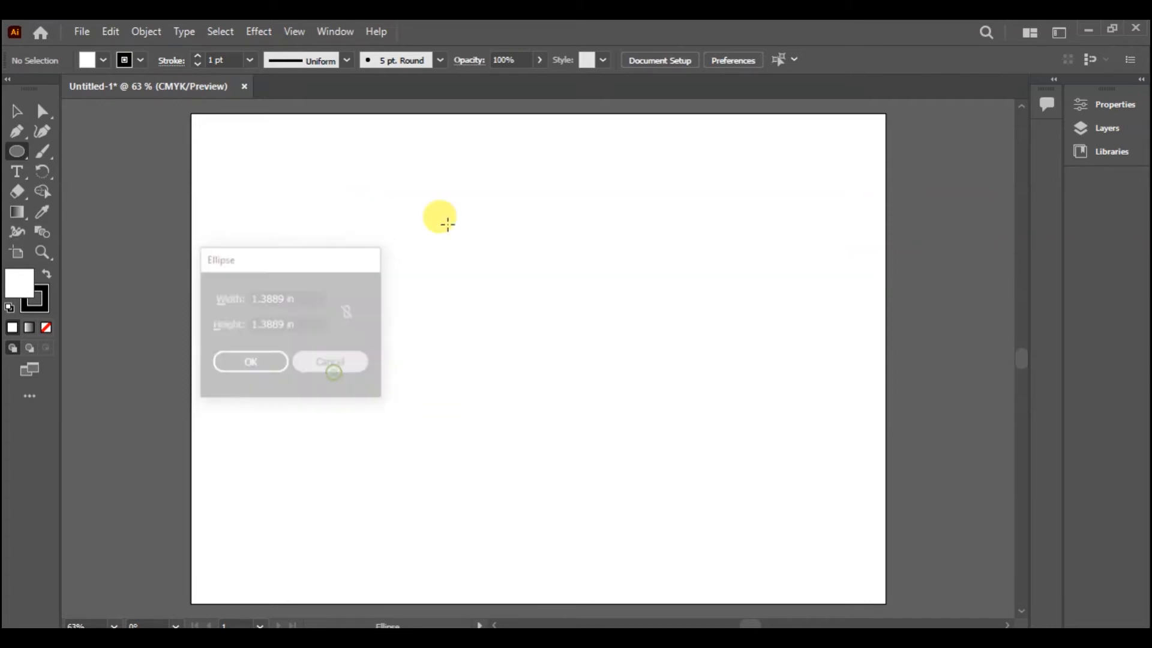
{"action": "left_click_drag", "start_coordinate": [424, 226], "coordinate": [625, 414]}
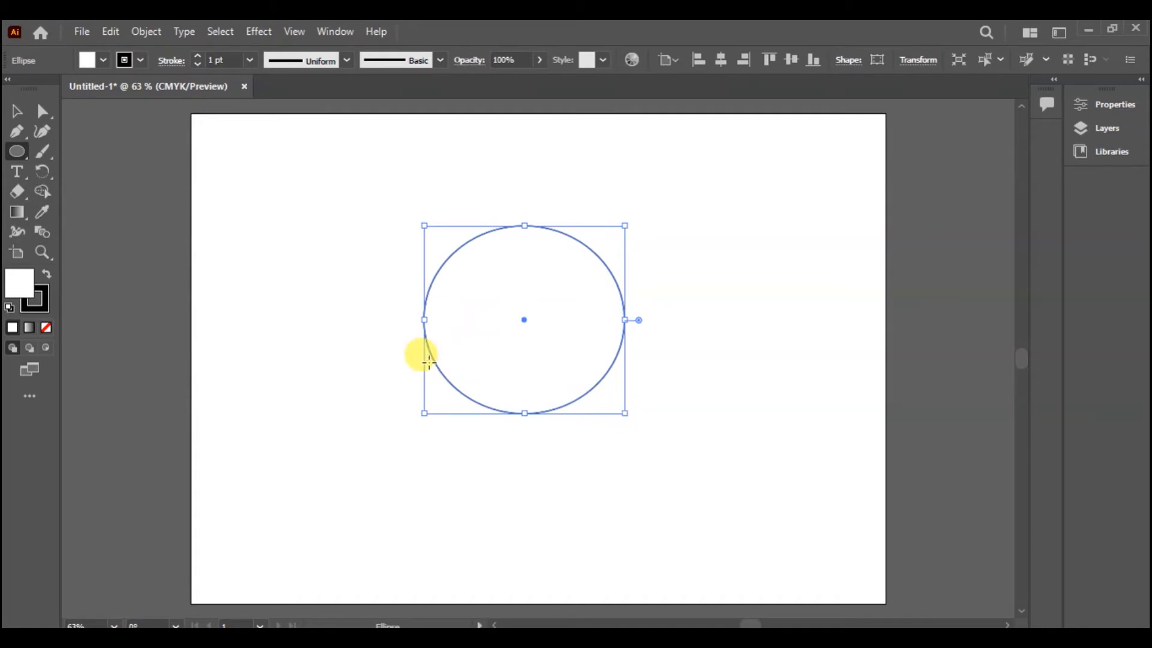
Step: Try a small ellipse beside the first one and a larger one overlapping it, removing each after drawing
{"action": "left_click_drag", "start_coordinate": [343, 319], "coordinate": [428, 376]}
{"action": "key", "text": "Delete"}
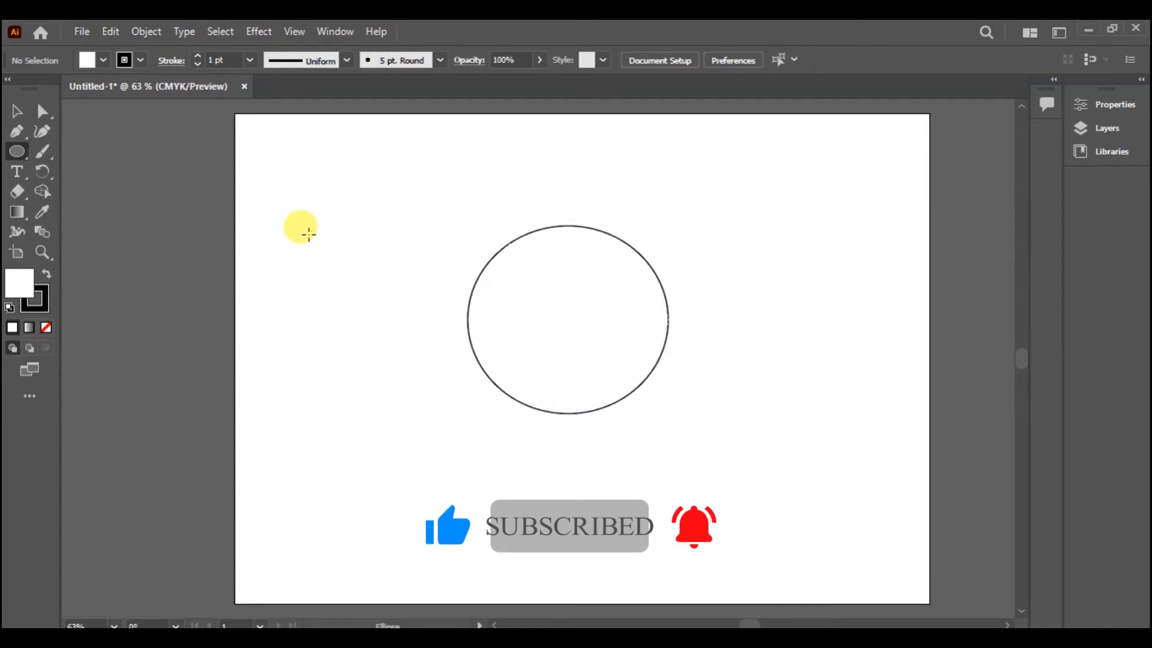
{"action": "left_click_drag", "start_coordinate": [309, 234], "coordinate": [577, 471]}
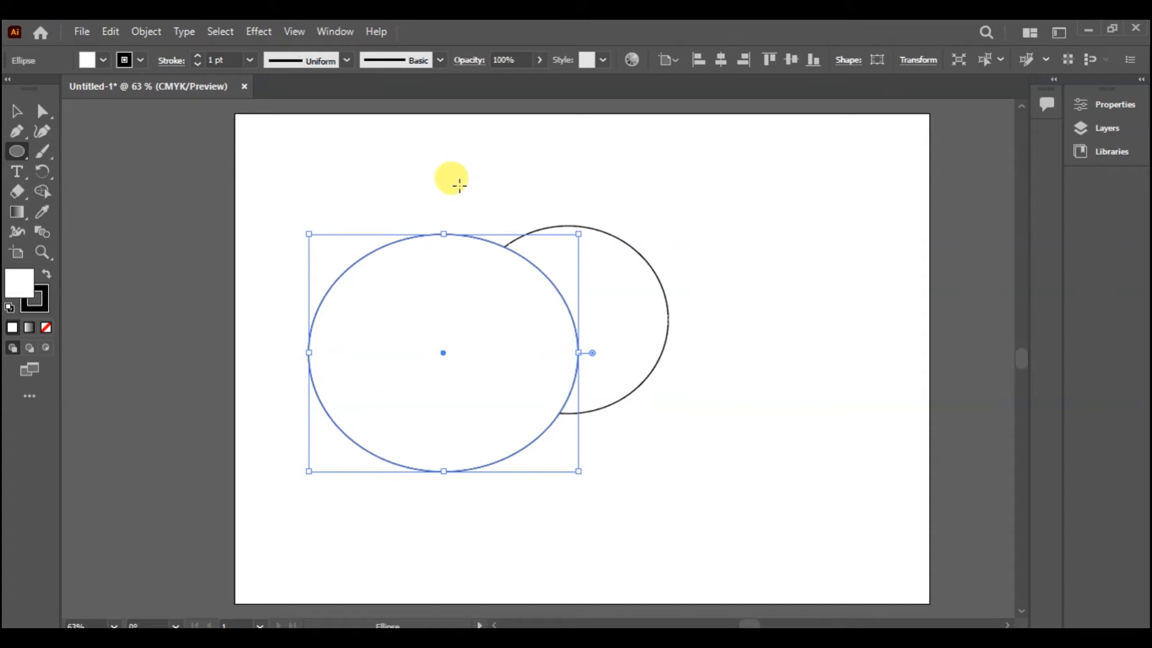
{"action": "key", "text": "ctrl+z"}
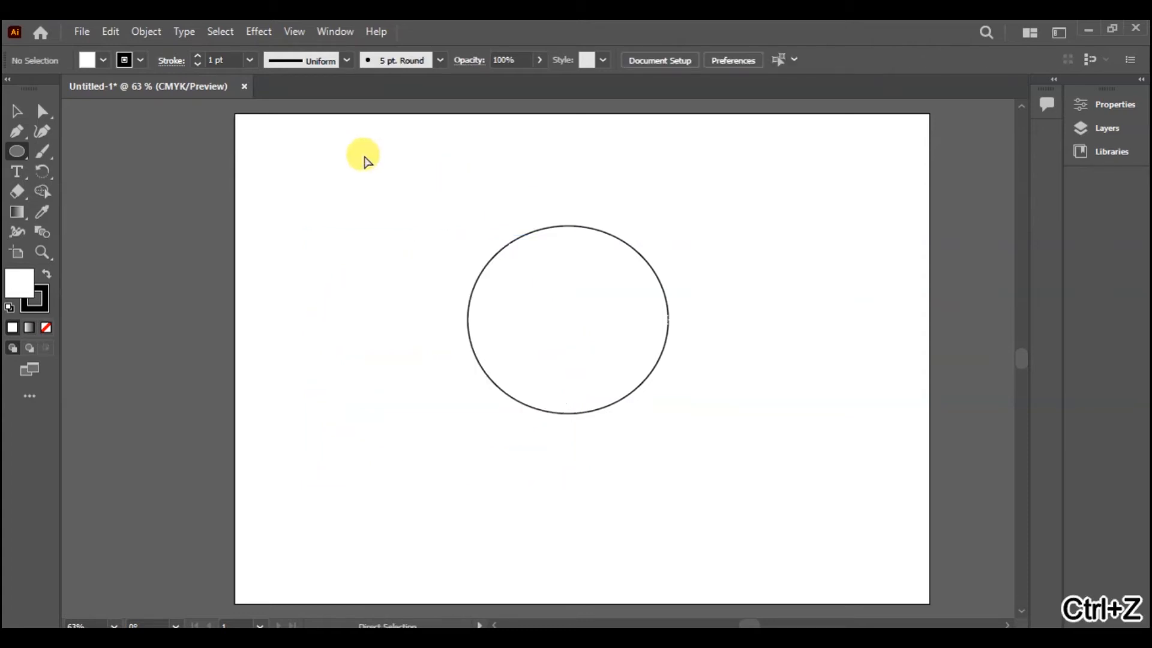
Step: Undo the deletion of the small ellipse and clear all ellipses from the artboard
{"action": "key", "text": "ctrl+z"}
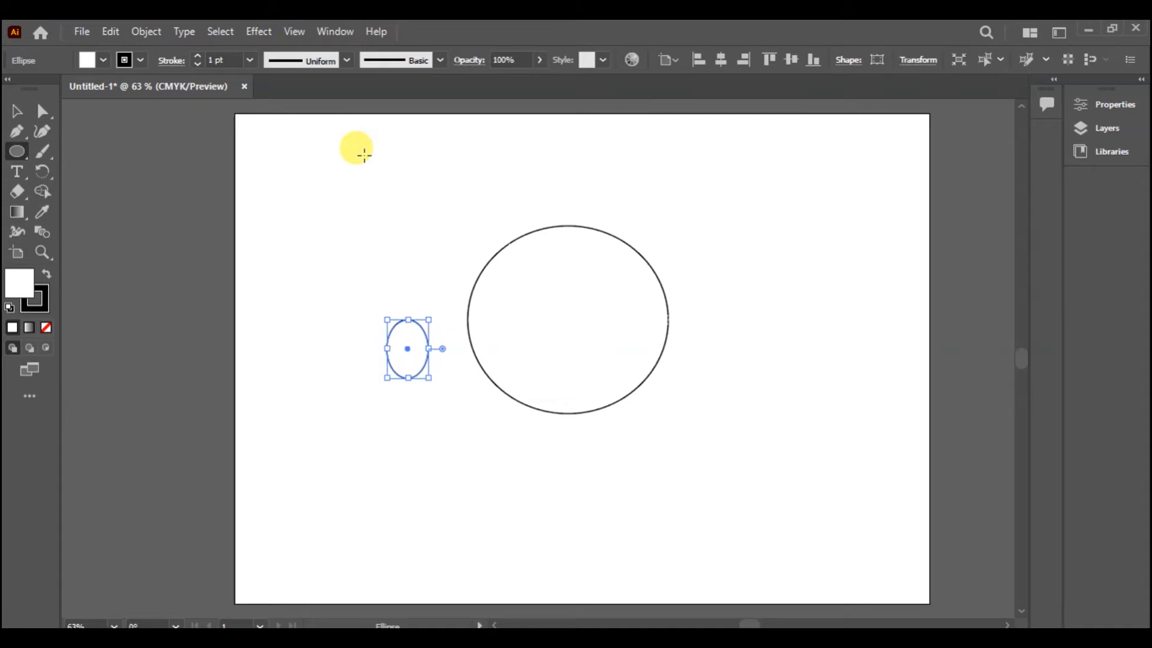
{"action": "key", "text": "ctrl+a"}
{"action": "key", "text": "Delete"}
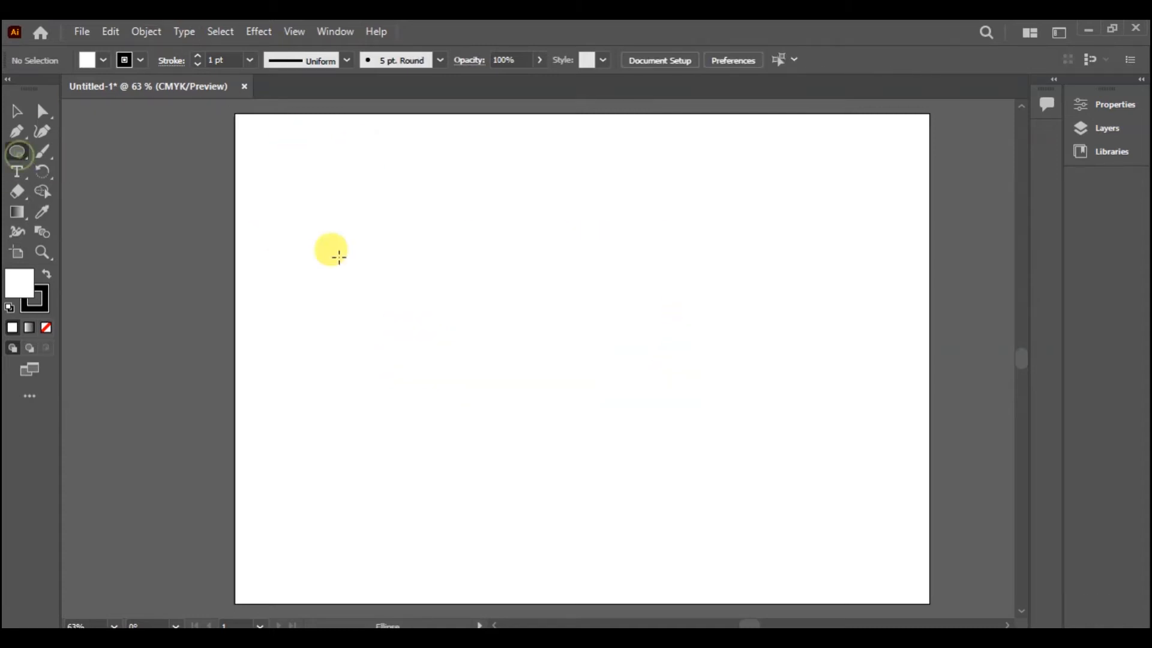
Step: Draw an ellipse about 3.83 by 3.62 in in the middle of the artboard and show its anchor points for direct selection
{"action": "left_click_drag", "start_coordinate": [427, 225], "coordinate": [657, 440]}
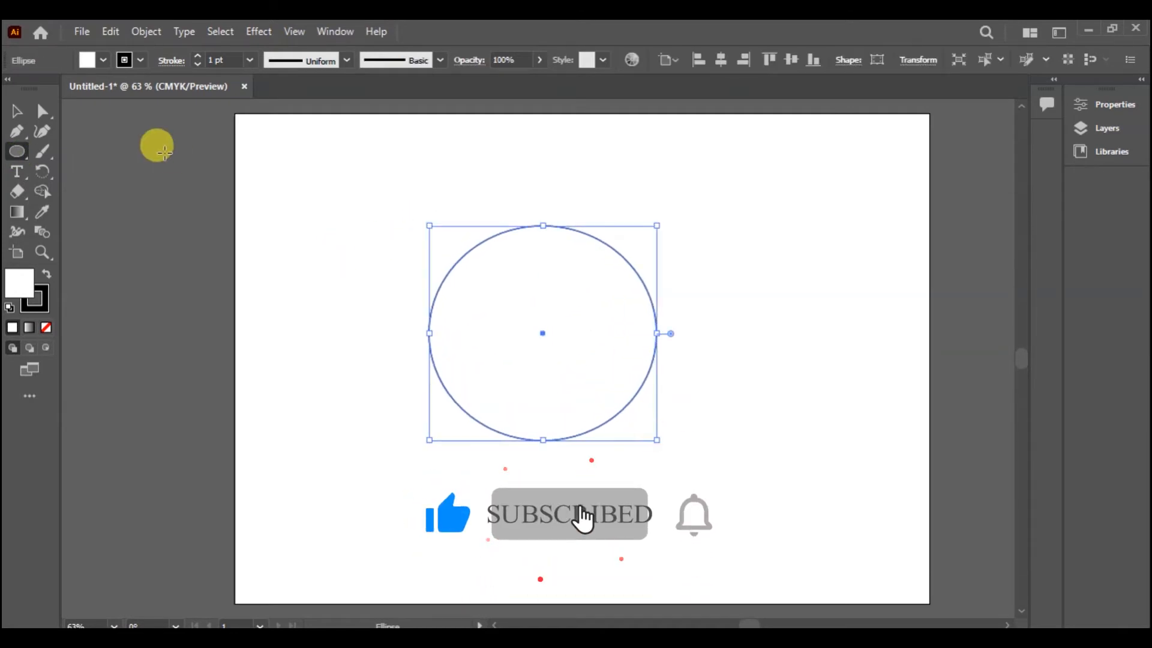
{"action": "left_click", "coordinate": [42, 112]}
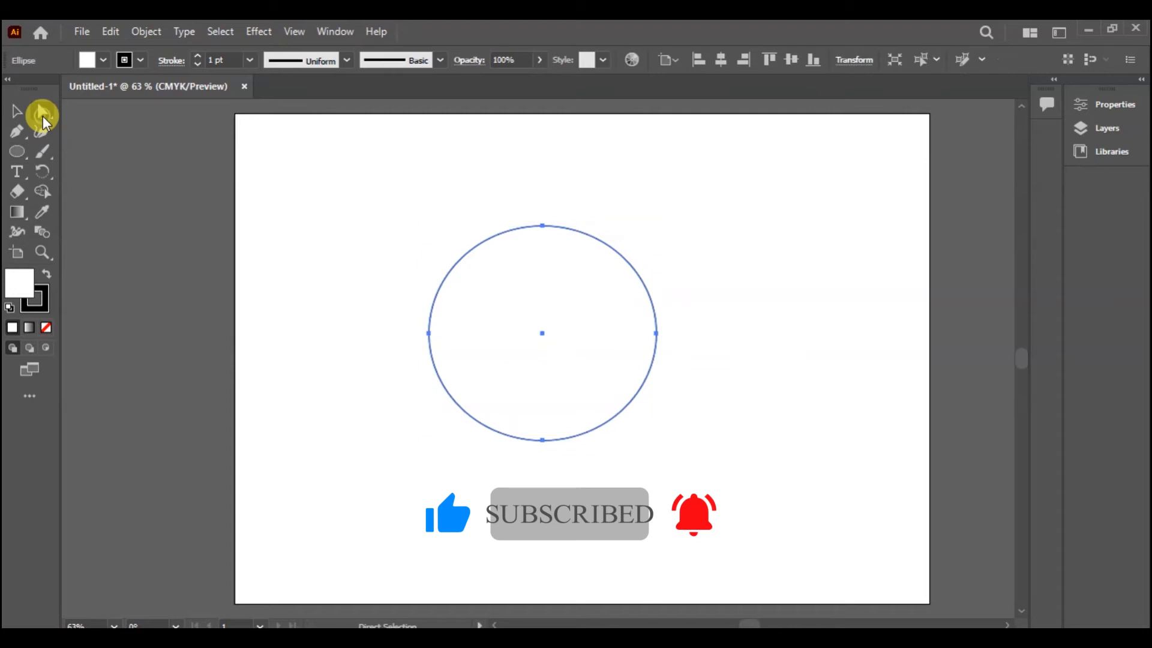
Step: Delete the ellipse's left anchor point to leave a half arc, and undo the deletion
{"action": "left_click", "coordinate": [429, 333]}
{"action": "key", "text": "Delete"}
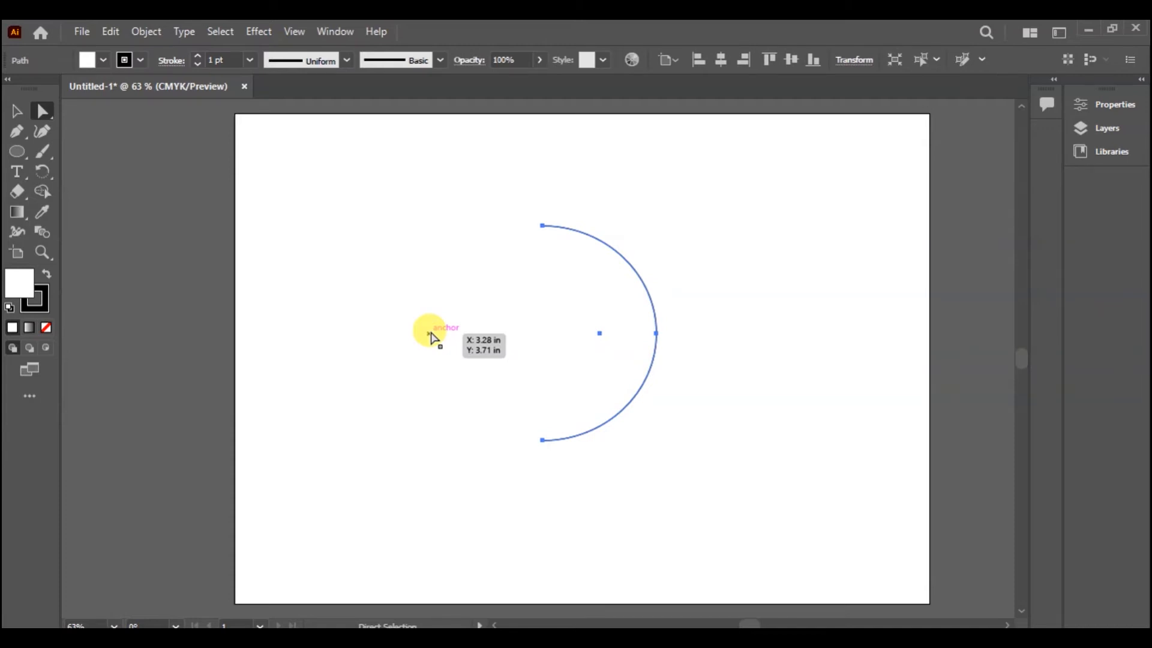
{"action": "key", "text": "ctrl+z"}
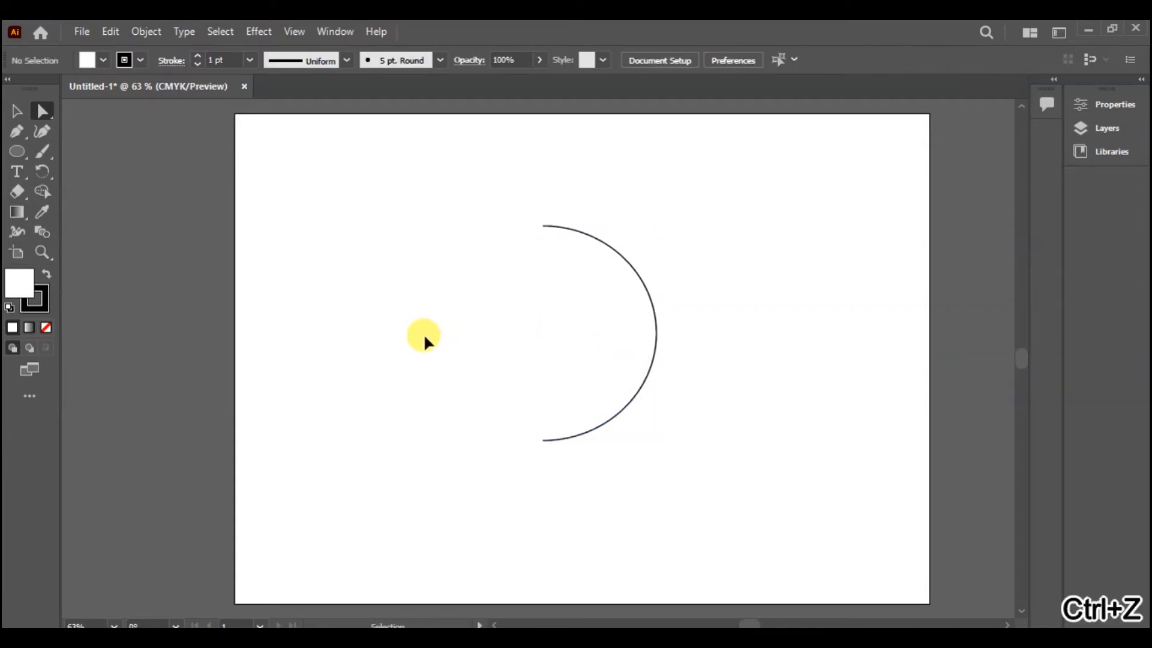
{"action": "key", "text": "ctrl+z"}
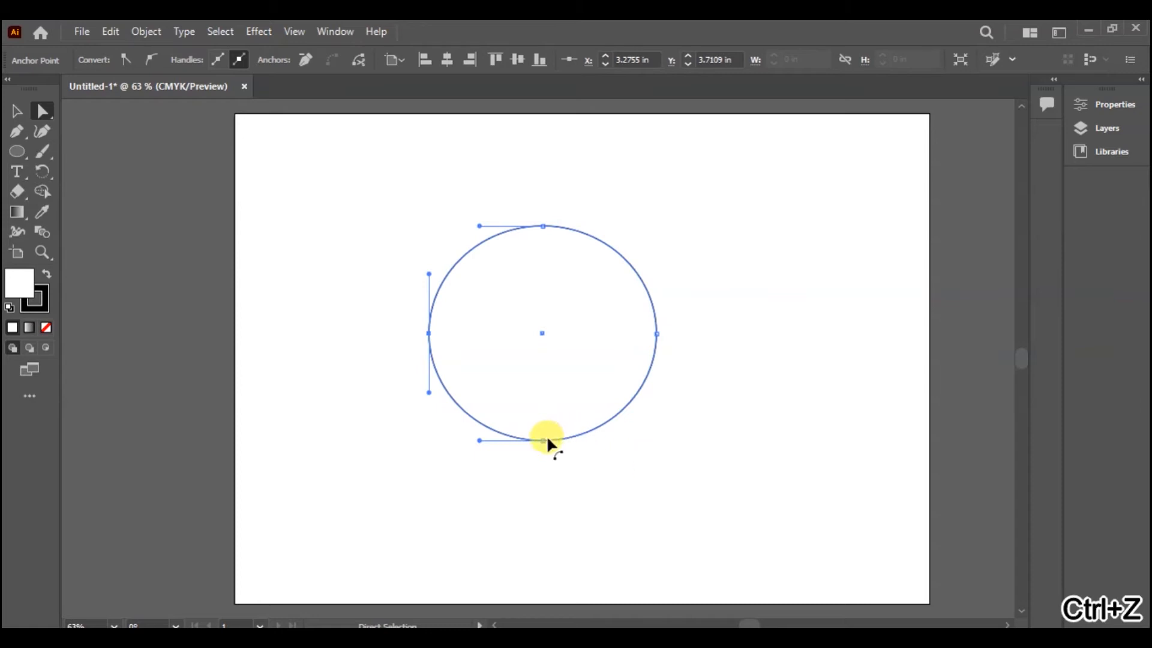
Step: Delete the ellipse's bottom anchor point to leave the upper arc, undo the deletion and deselect the ellipse
{"action": "left_click_drag", "start_coordinate": [538, 448], "coordinate": [545, 442]}
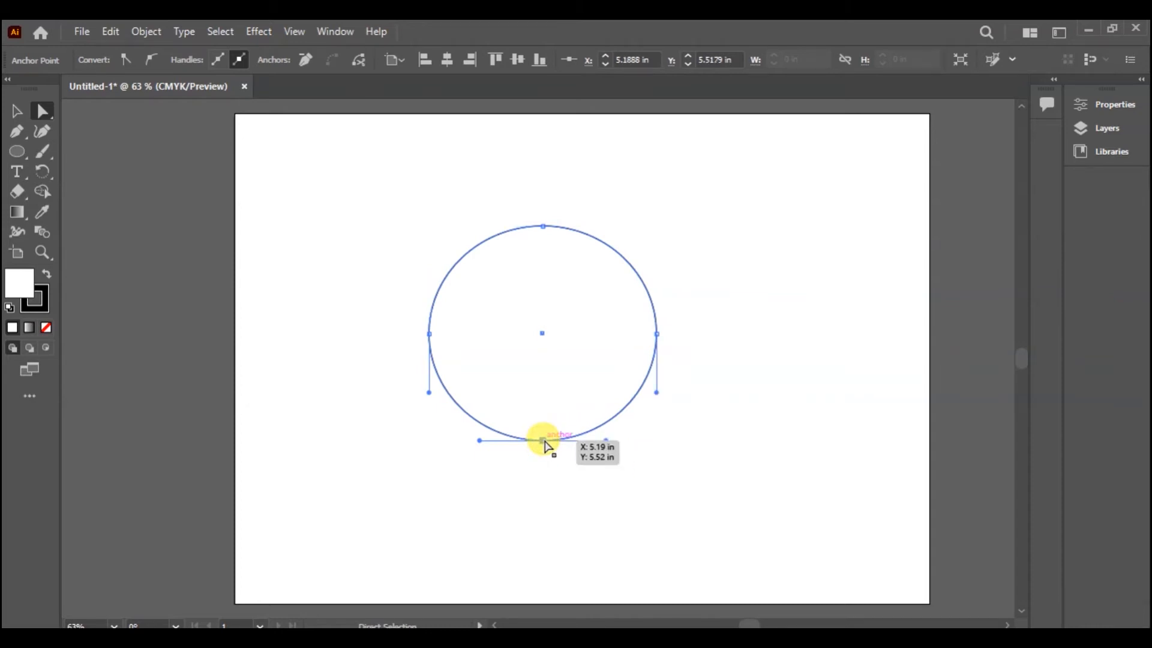
{"action": "key", "text": "Delete"}
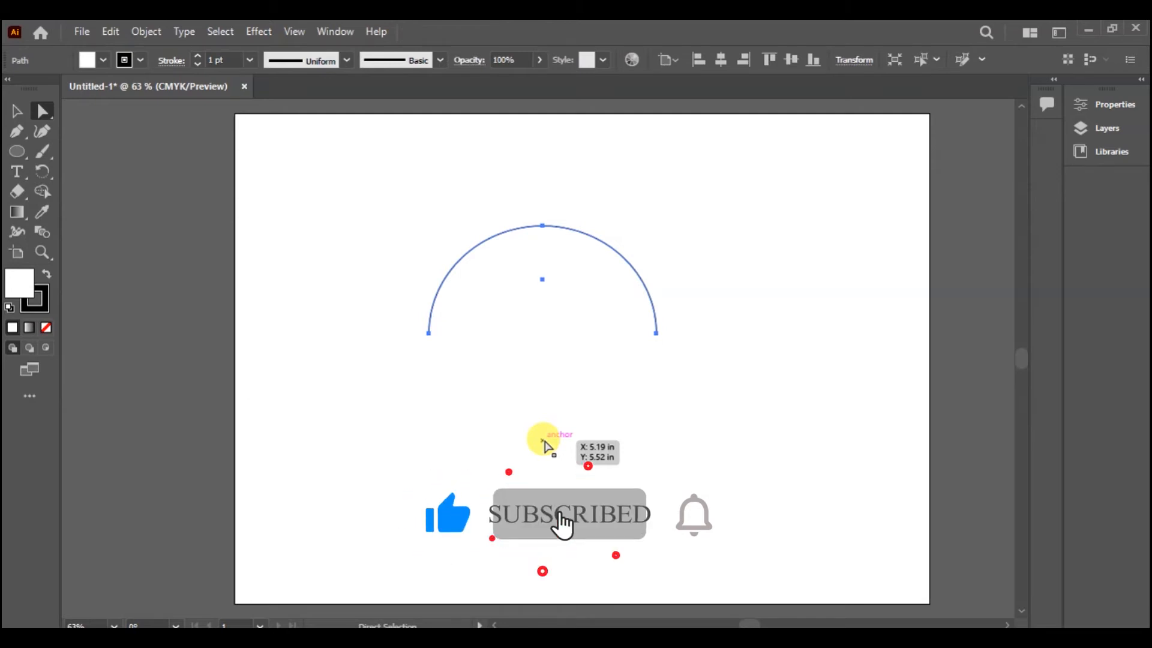
{"action": "key", "text": "ctrl+z"}
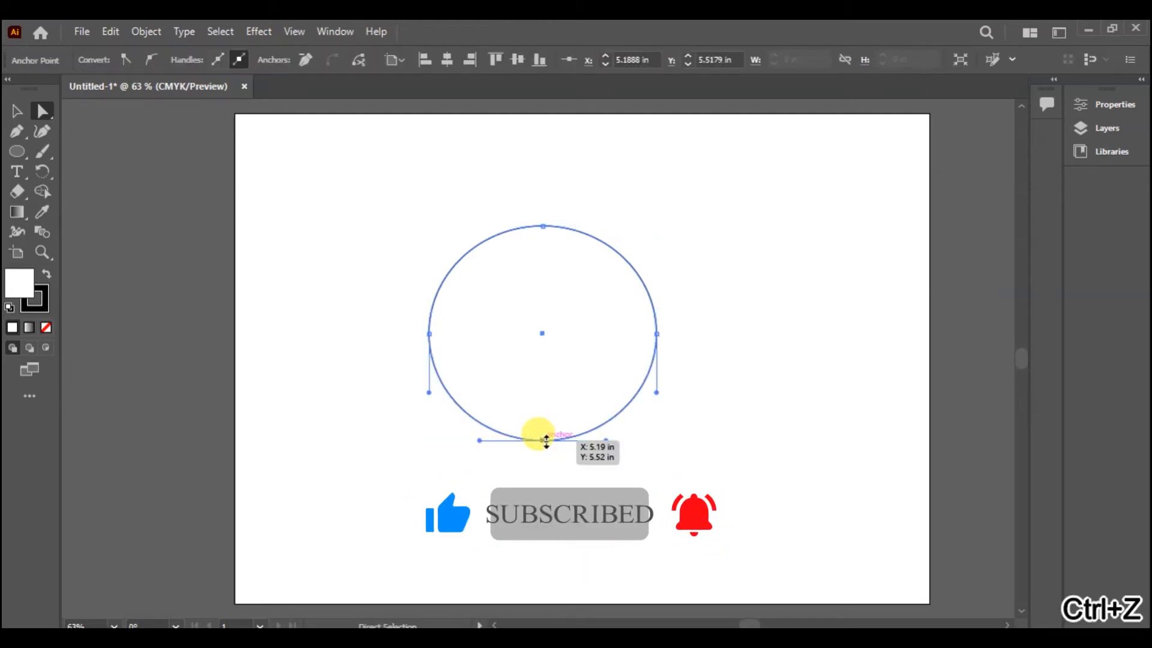
{"action": "left_click", "coordinate": [867, 433]}
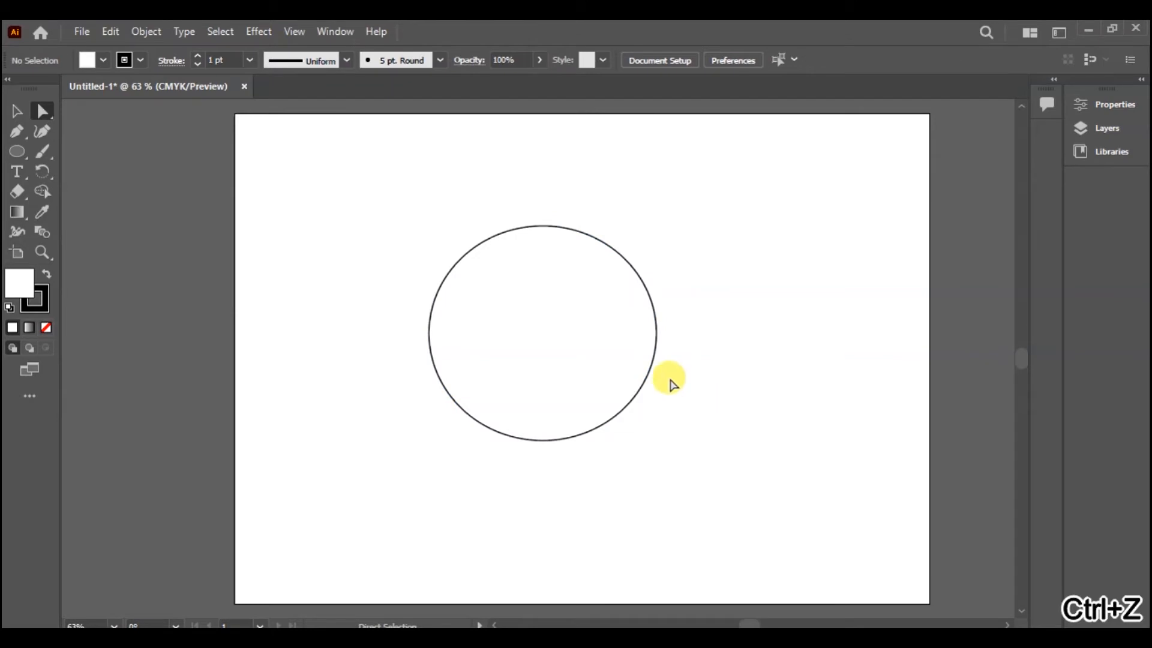
Step: Move the ellipse's left and right anchor points down together to form a rounded triangular shape with a flat base
{"action": "left_click_drag", "start_coordinate": [689, 333], "coordinate": [375, 358]}
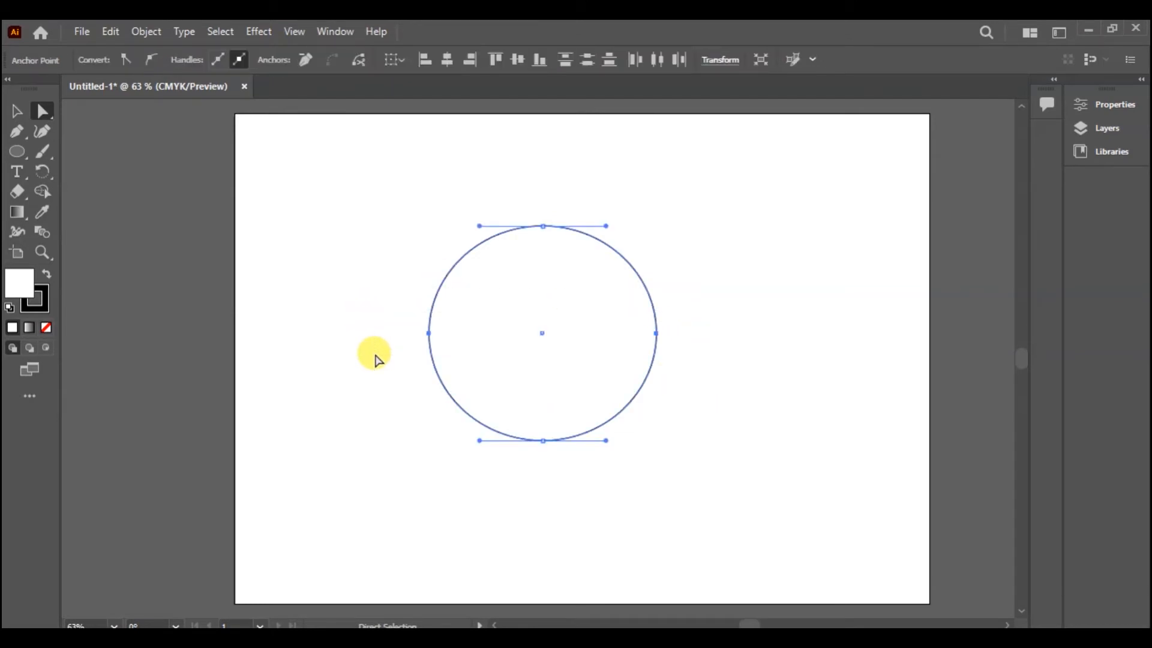
{"action": "key", "text": "shift+Down"}
{"action": "key", "text": "shift+Down"}
{"action": "key", "text": "shift+Down"}
{"action": "key", "text": "shift+Down"}
{"action": "key", "text": "shift+Down"}
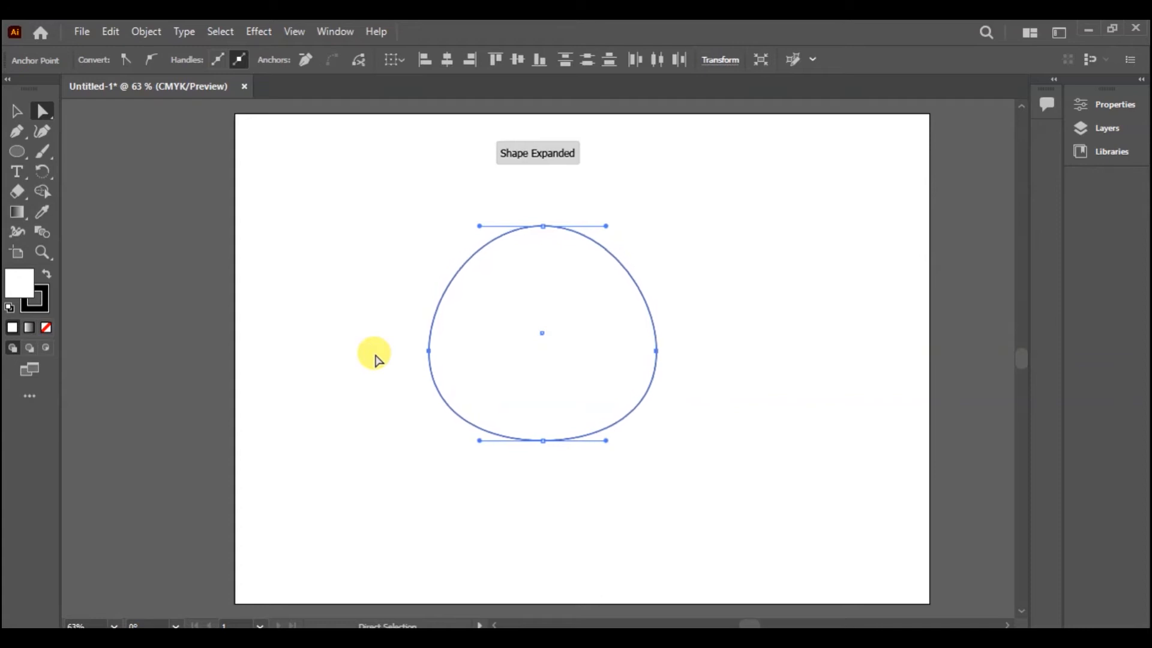
{"action": "key", "text": "shift+Down"}
{"action": "key", "text": "shift+Down"}
{"action": "key", "text": "shift+Down"}
{"action": "key", "text": "shift+Down"}
{"action": "key", "text": "shift+Down"}
{"action": "key", "text": "shift+Down"}
{"action": "key", "text": "shift+Down"}
{"action": "key", "text": "shift+Down"}
{"action": "key", "text": "shift+Down"}
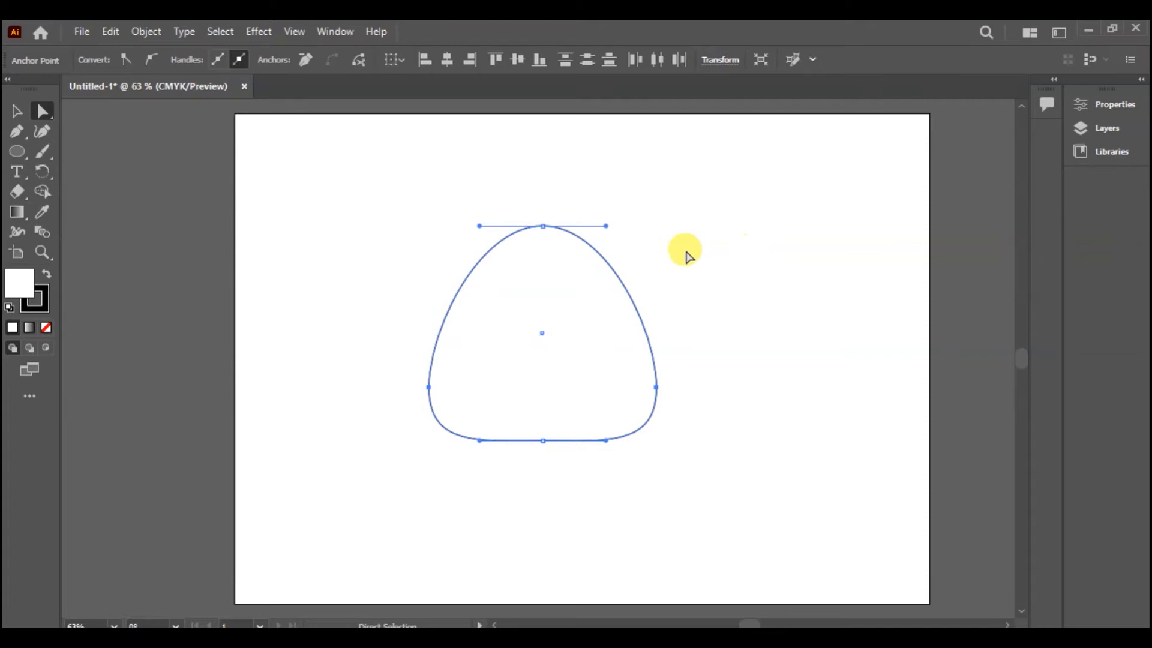
{"action": "left_click", "coordinate": [681, 255]}
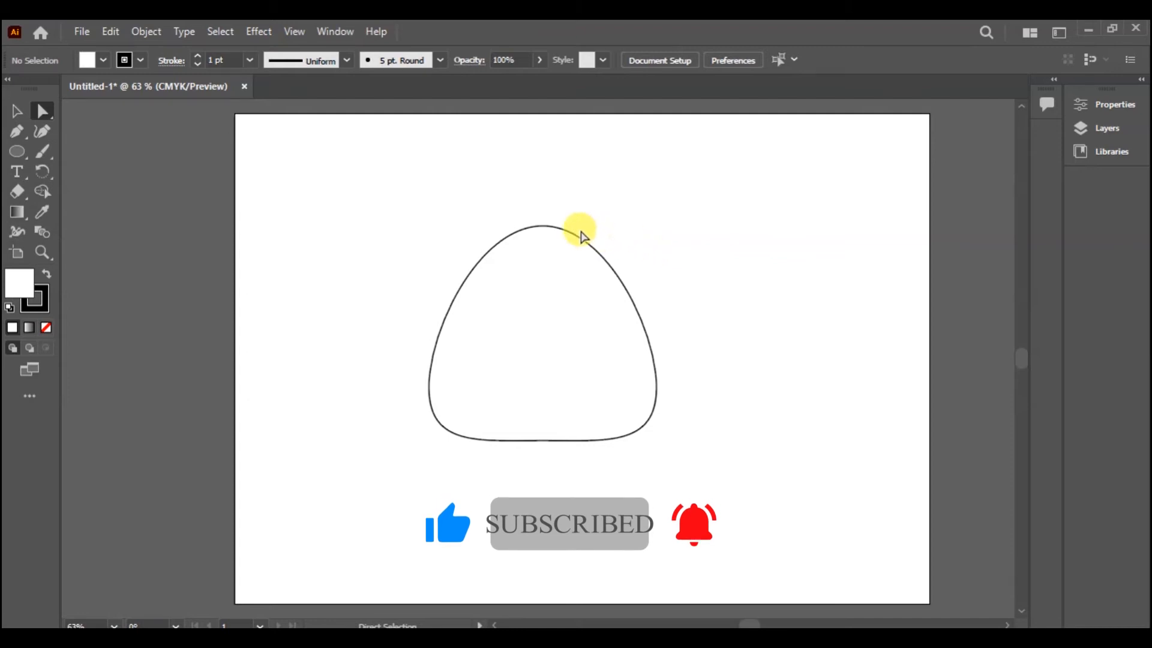
Step: Pull the right anchor point's upper direction handle across to the shape's left edge, bending the right side inward
{"action": "left_click", "coordinate": [544, 226]}
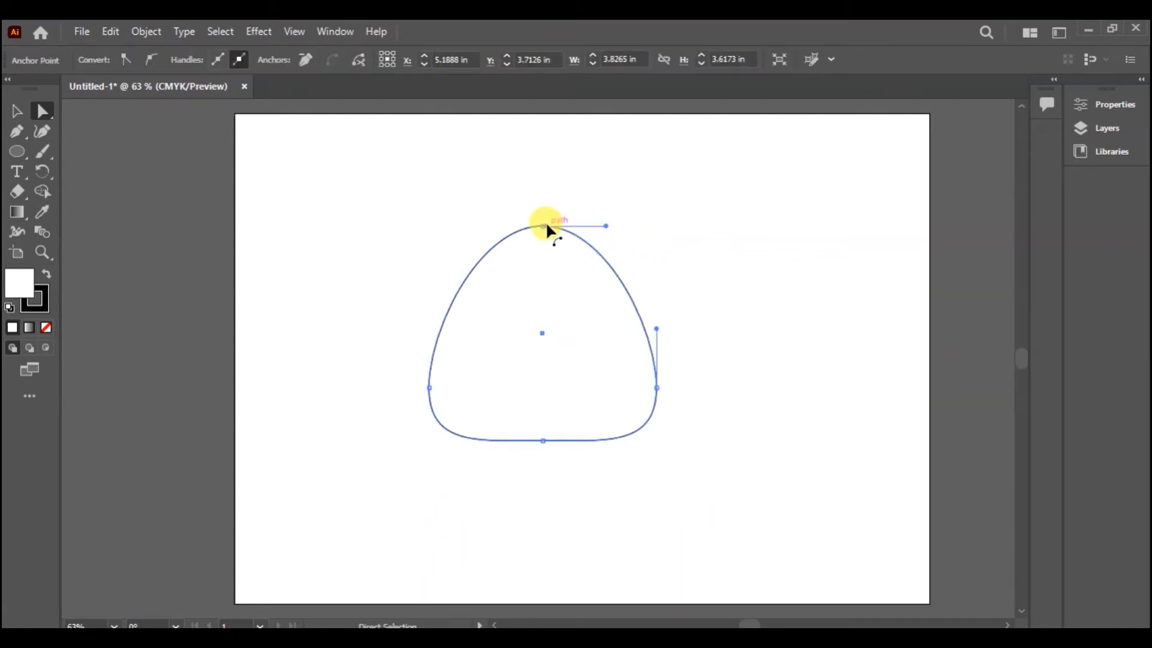
{"action": "left_click_drag", "start_coordinate": [656, 329], "coordinate": [428, 340]}
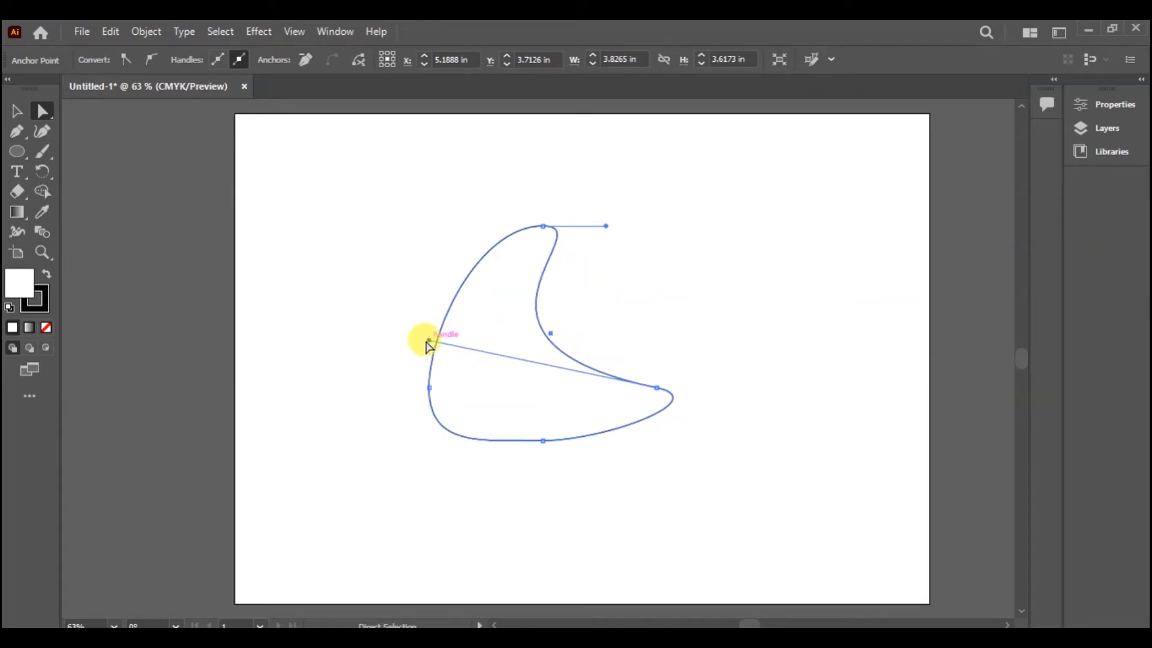
Step: Set the curved shape's fill to a light coral red with the Color Picker
{"action": "double_click", "coordinate": [27, 278]}
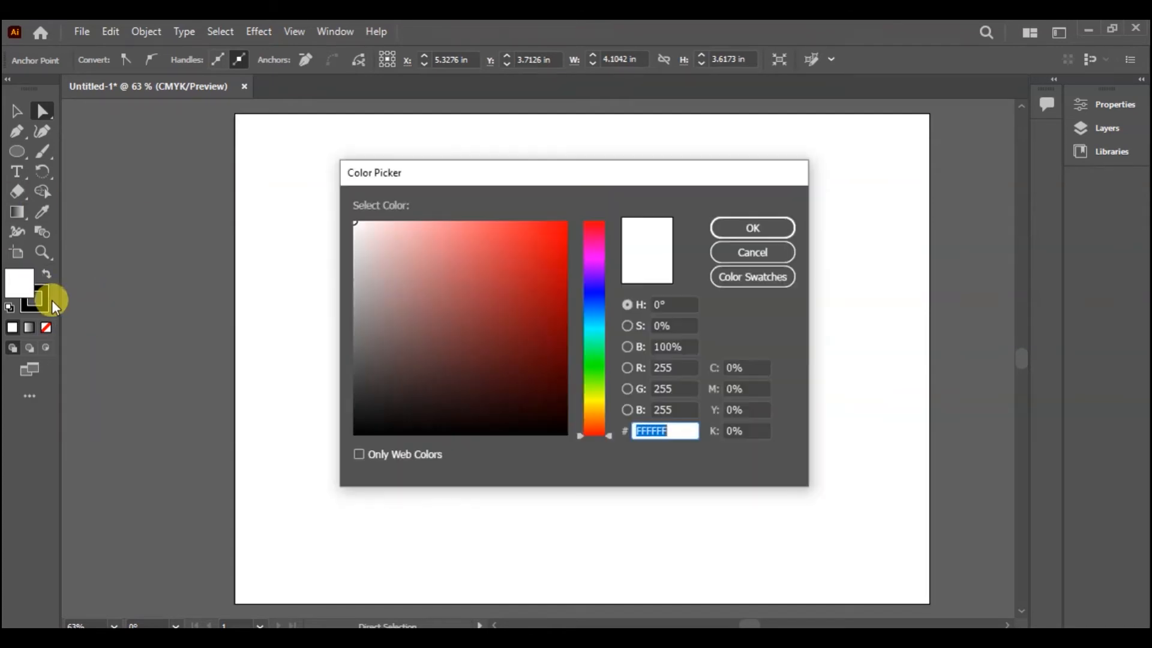
{"action": "left_click", "coordinate": [496, 226]}
{"action": "left_click", "coordinate": [777, 227]}
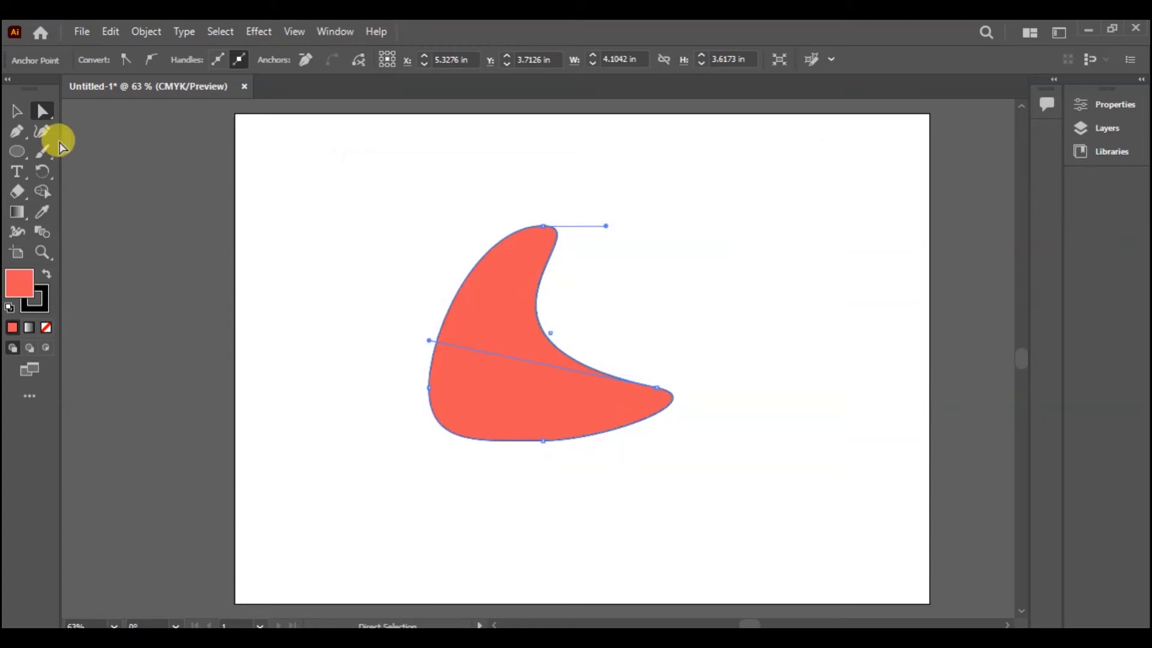
Step: Set the whole curved shape's stroke to None and deselect it
{"action": "left_click", "coordinate": [13, 112]}
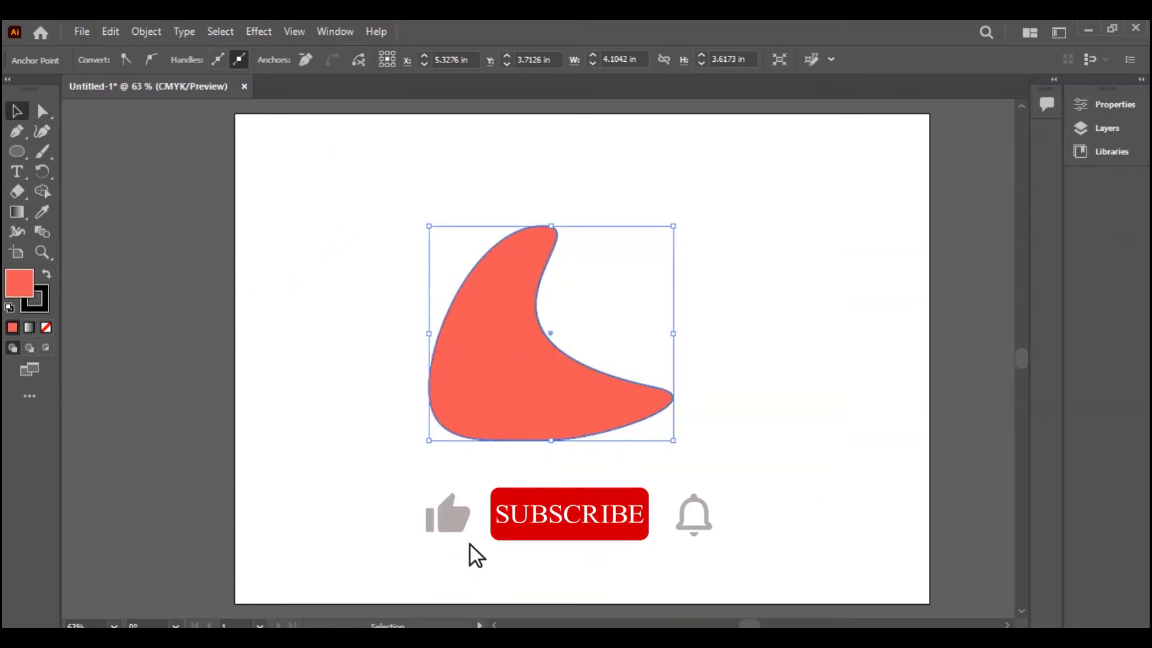
{"action": "left_click", "coordinate": [47, 295]}
{"action": "left_click", "coordinate": [45, 328]}
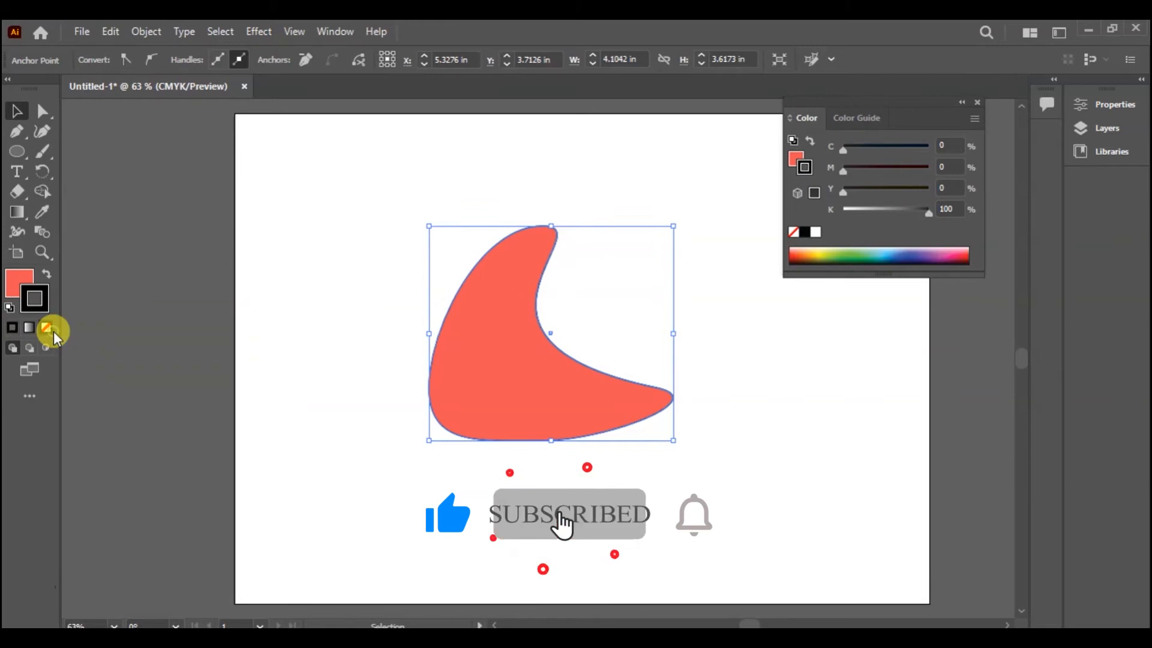
{"action": "left_click", "coordinate": [703, 249]}
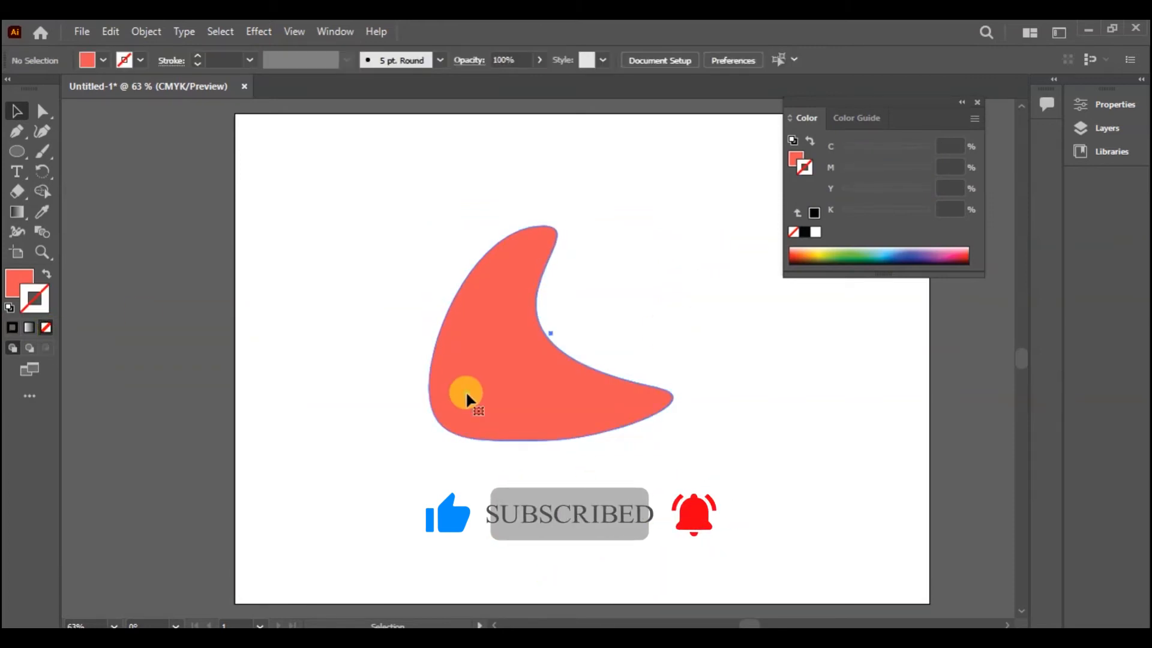
Step: Rotate the coral shape clockwise so its hollow side faces right, and move it to the artboard's upper-left area
{"action": "left_click", "coordinate": [467, 396]}
{"action": "left_click_drag", "start_coordinate": [681, 216], "coordinate": [655, 311]}
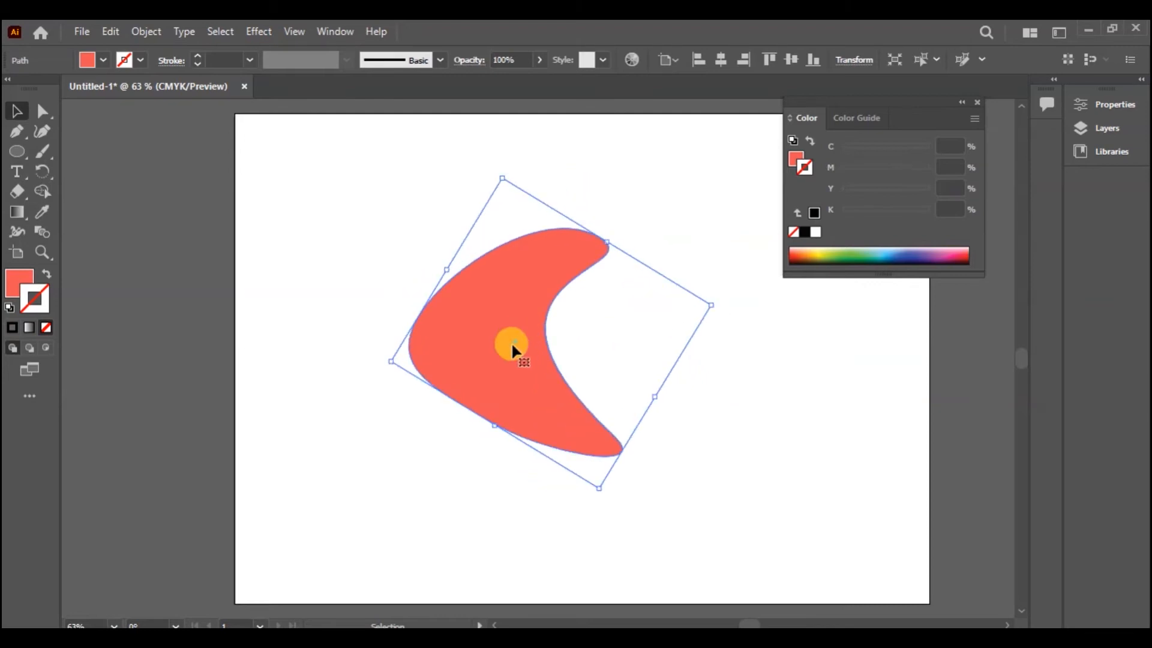
{"action": "left_click_drag", "start_coordinate": [510, 343], "coordinate": [348, 287]}
{"action": "left_click", "coordinate": [655, 375]}
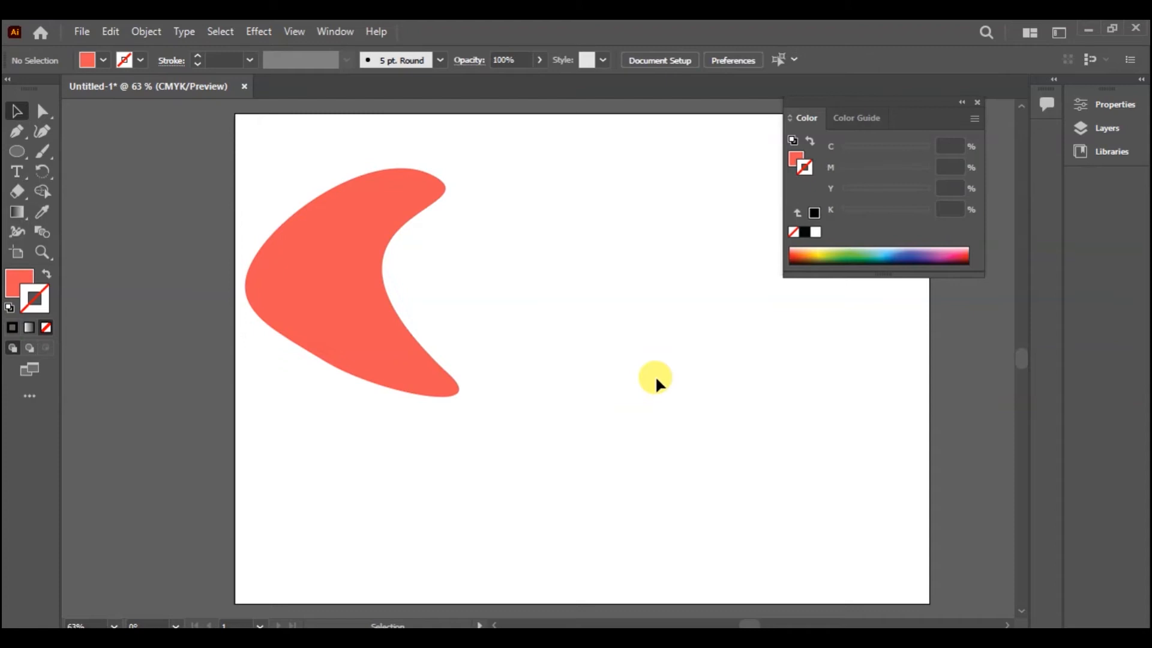
Step: Delete the coral curved shape from the artboard
{"action": "left_click", "coordinate": [377, 324]}
{"action": "key", "text": "Delete"}
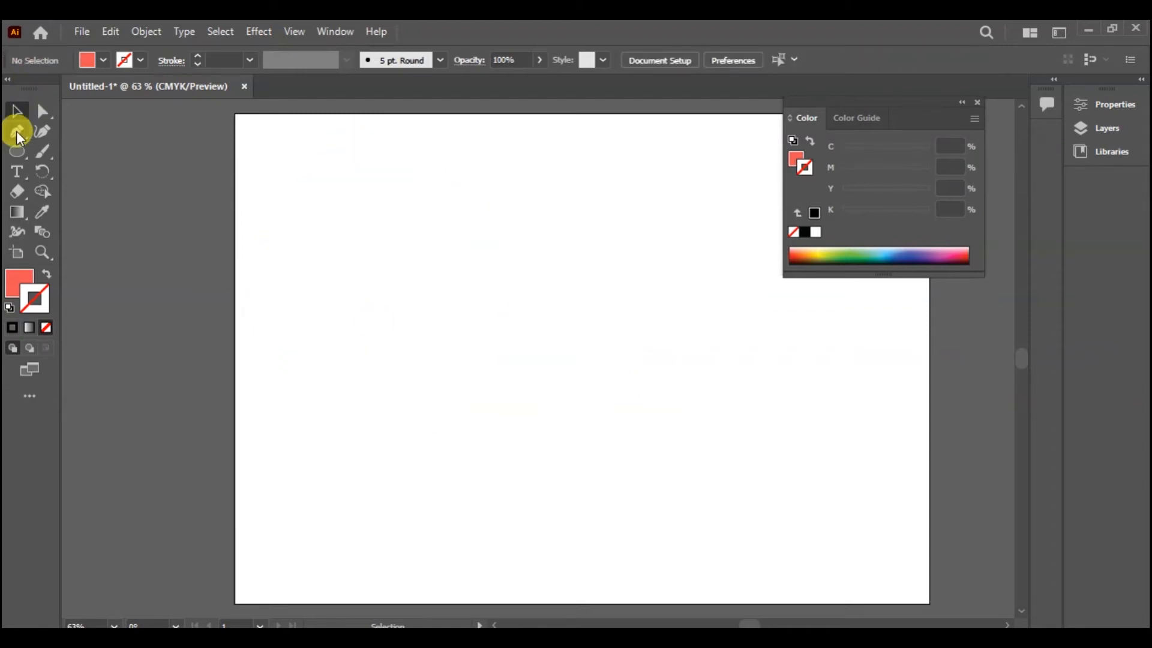
Step: With the Color panel closed, create a three-sided polygon with a 0.6944 in radius in the artboard's upper area and enlarge it
{"action": "left_click", "coordinate": [19, 151]}
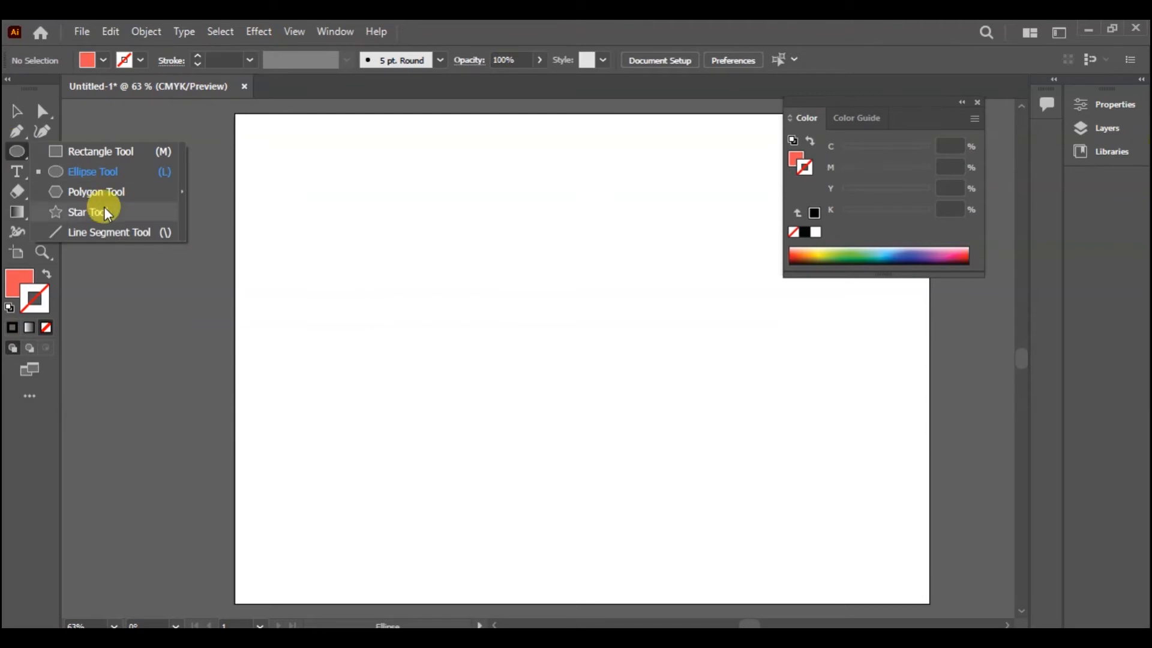
{"action": "left_click", "coordinate": [97, 190]}
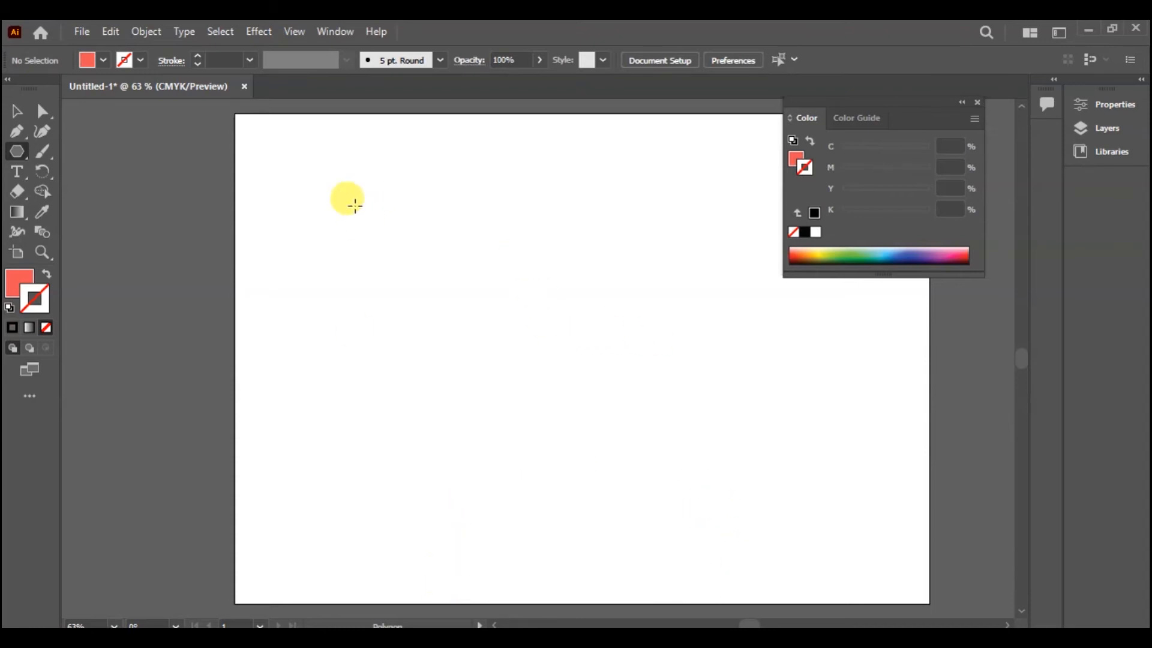
{"action": "left_click", "coordinate": [977, 102]}
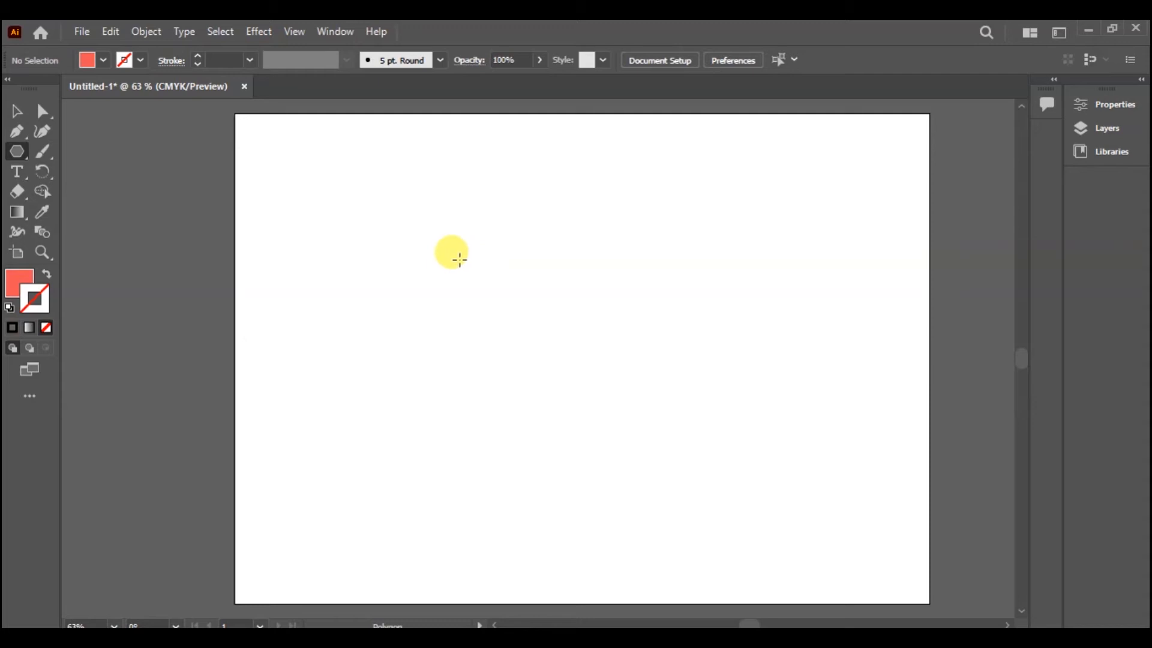
{"action": "left_click", "coordinate": [428, 243]}
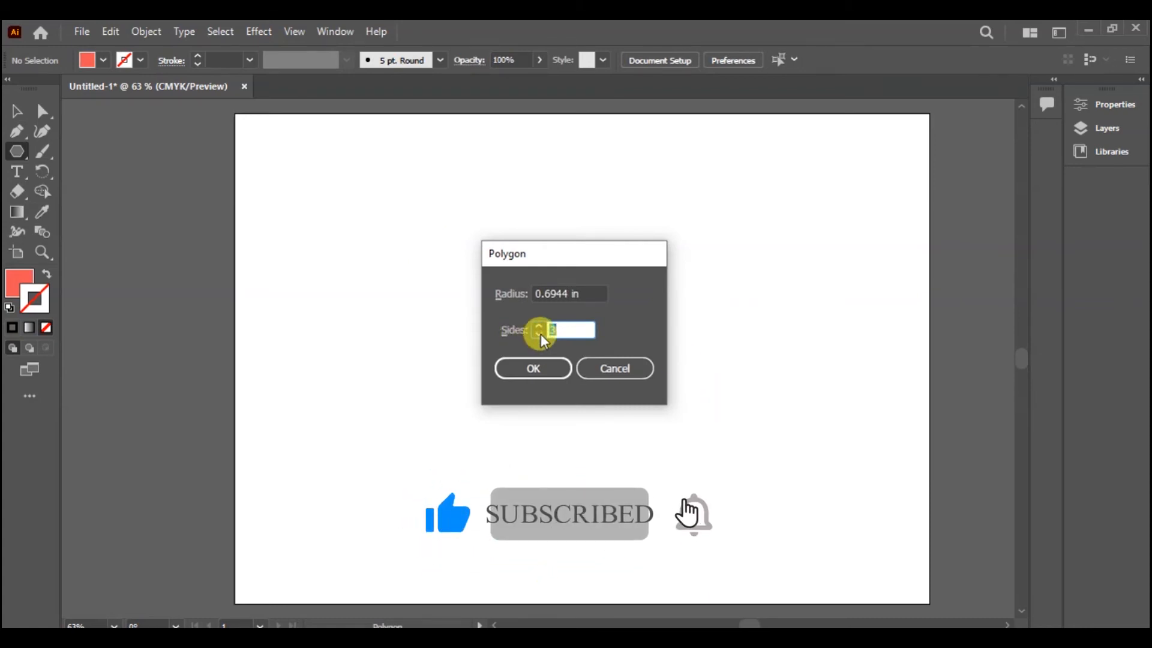
{"action": "left_click", "coordinate": [553, 366]}
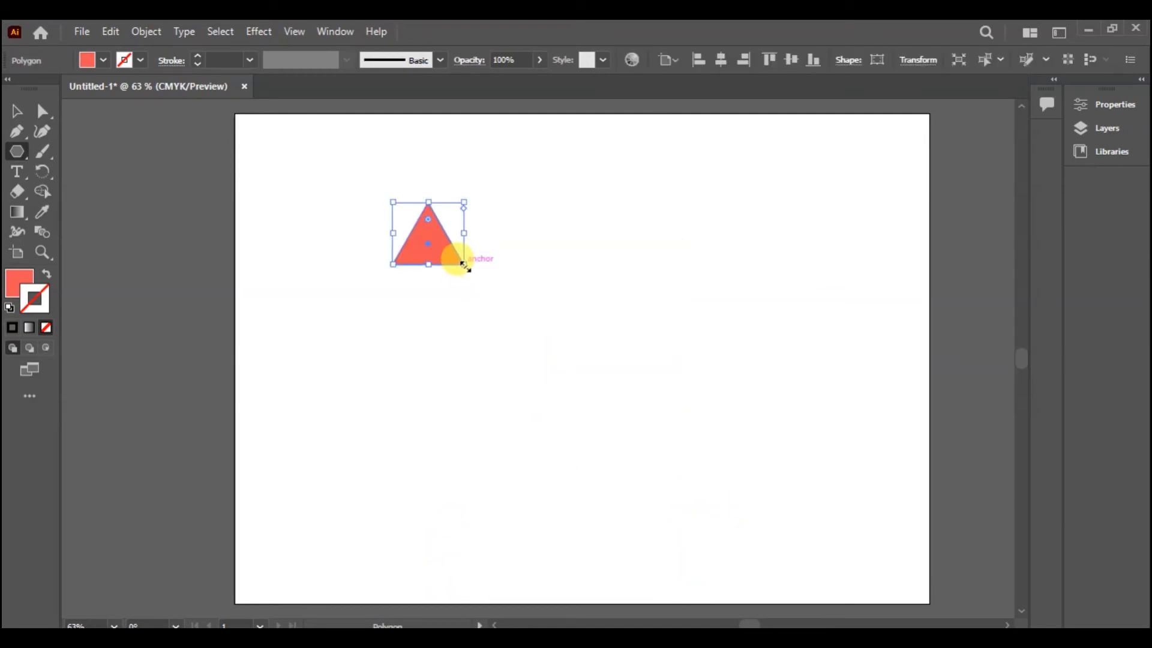
{"action": "left_click_drag", "start_coordinate": [464, 265], "coordinate": [557, 334]}
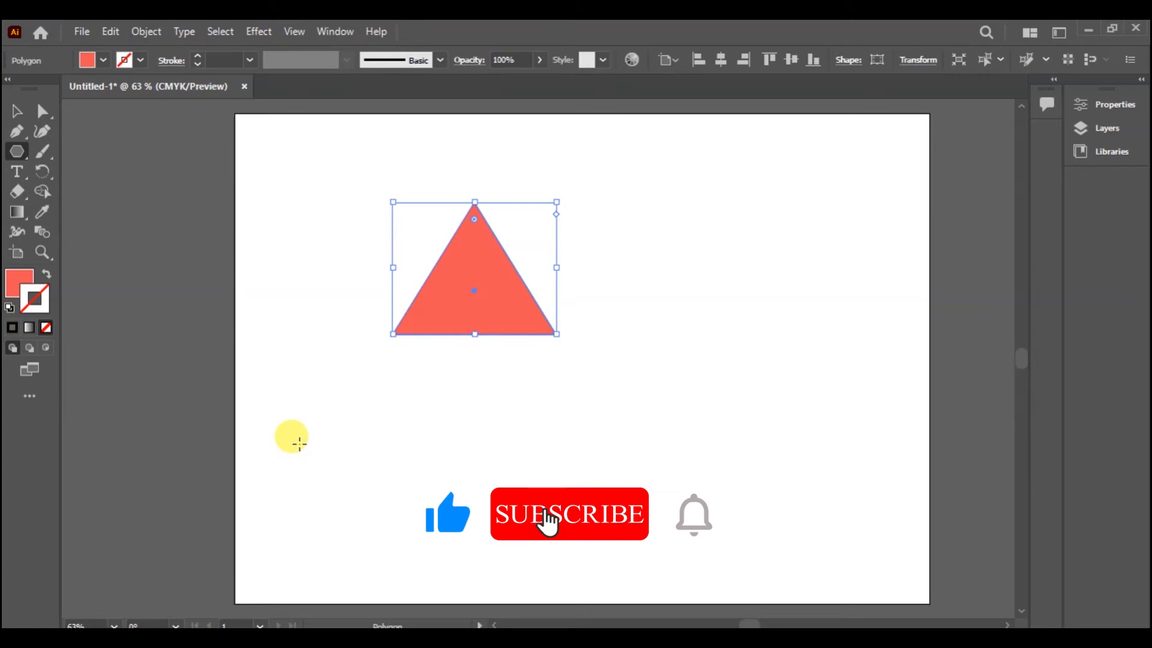
Step: Create a seven-sided polygon with a 0.6944 in radius below the triangle and enlarge it up and to the right
{"action": "left_click", "coordinate": [506, 450]}
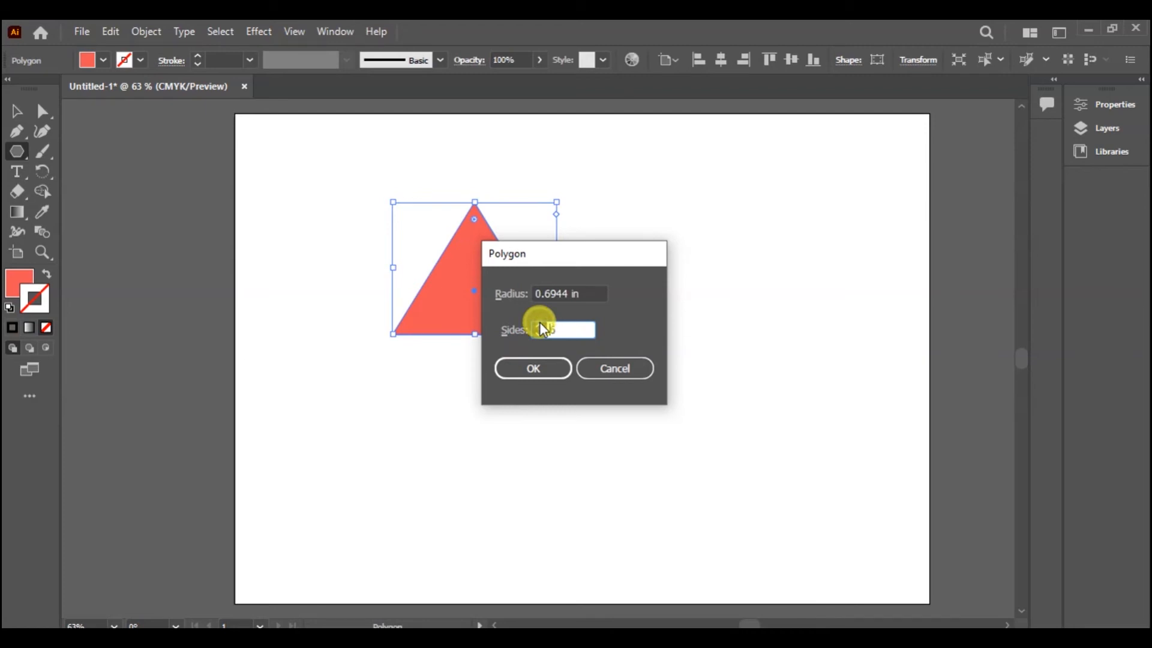
{"action": "type", "text": "7"}
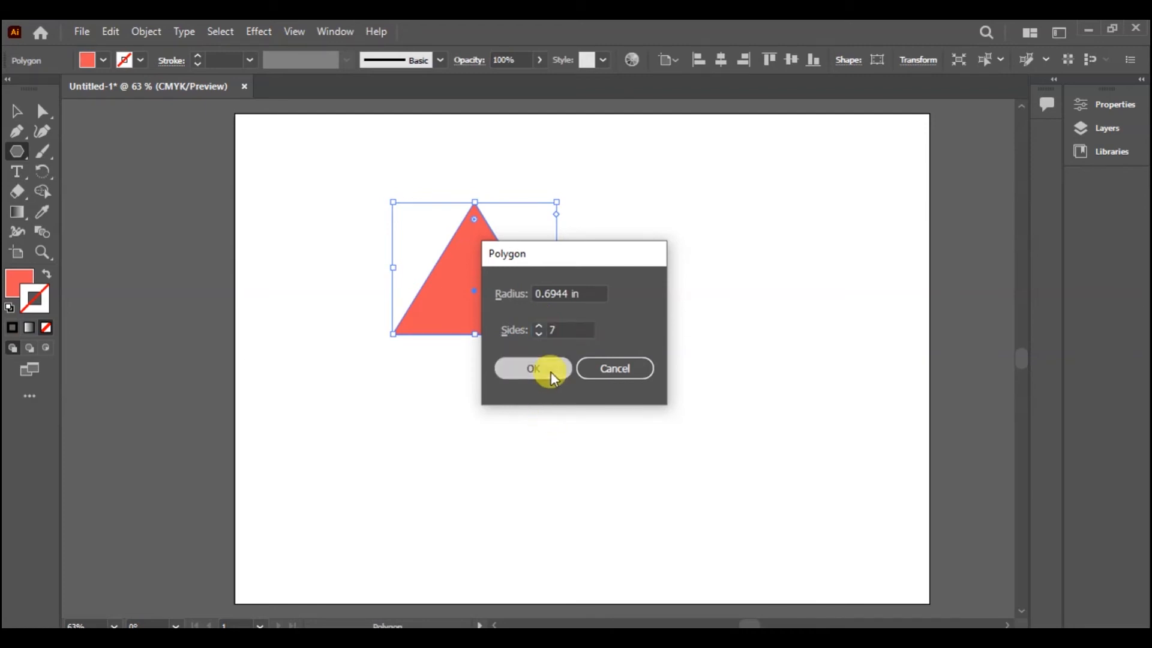
{"action": "left_click", "coordinate": [550, 369]}
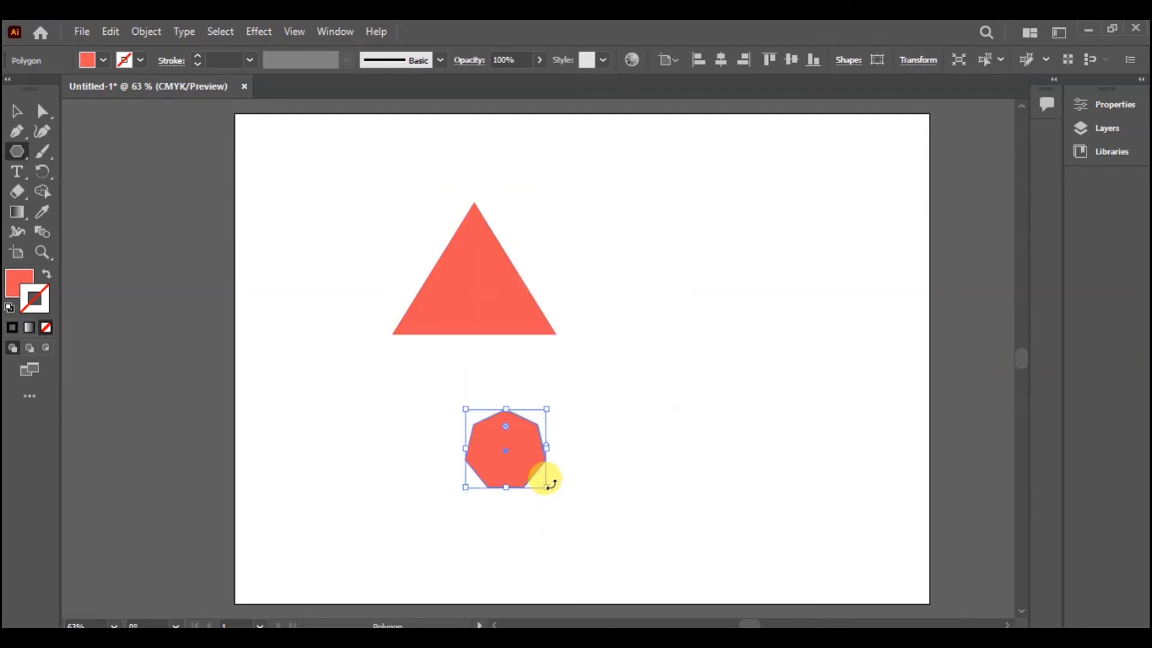
{"action": "left_click_drag", "start_coordinate": [548, 410], "coordinate": [725, 263]}
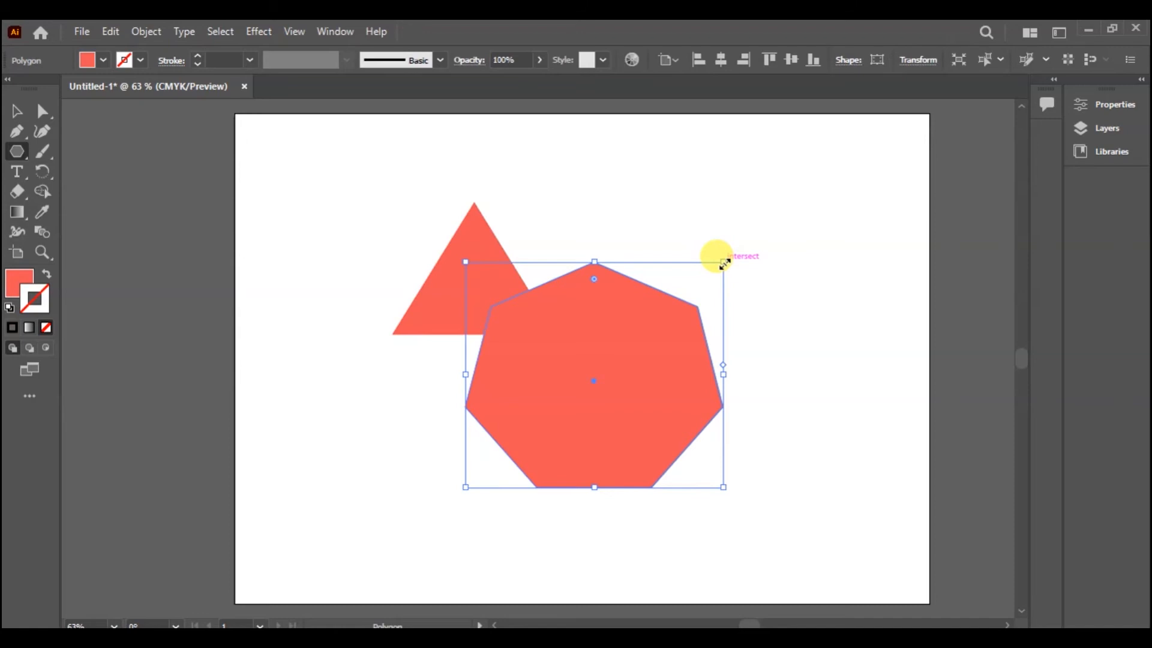
Step: Round the heptagon's upper-left, lower-right and upper-right corners individually with the Direct Selection tool, the last to a radius of about 3.55 in
{"action": "left_click", "coordinate": [43, 110]}
{"action": "left_click_drag", "start_coordinate": [503, 324], "coordinate": [720, 442]}
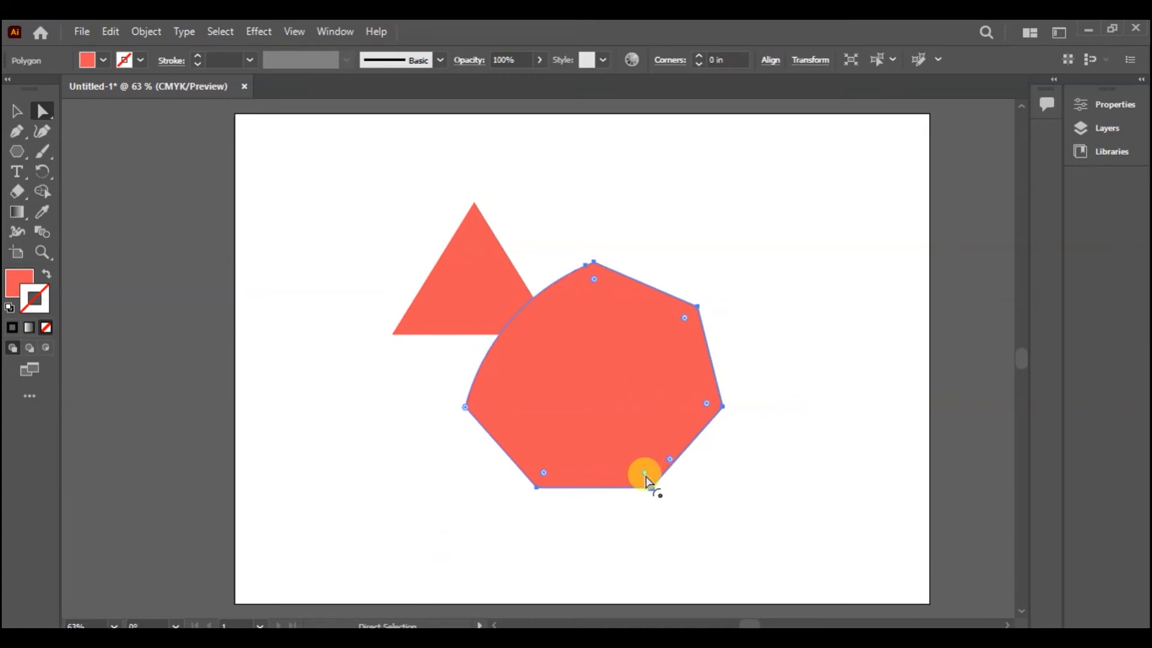
{"action": "left_click_drag", "start_coordinate": [644, 474], "coordinate": [609, 304]}
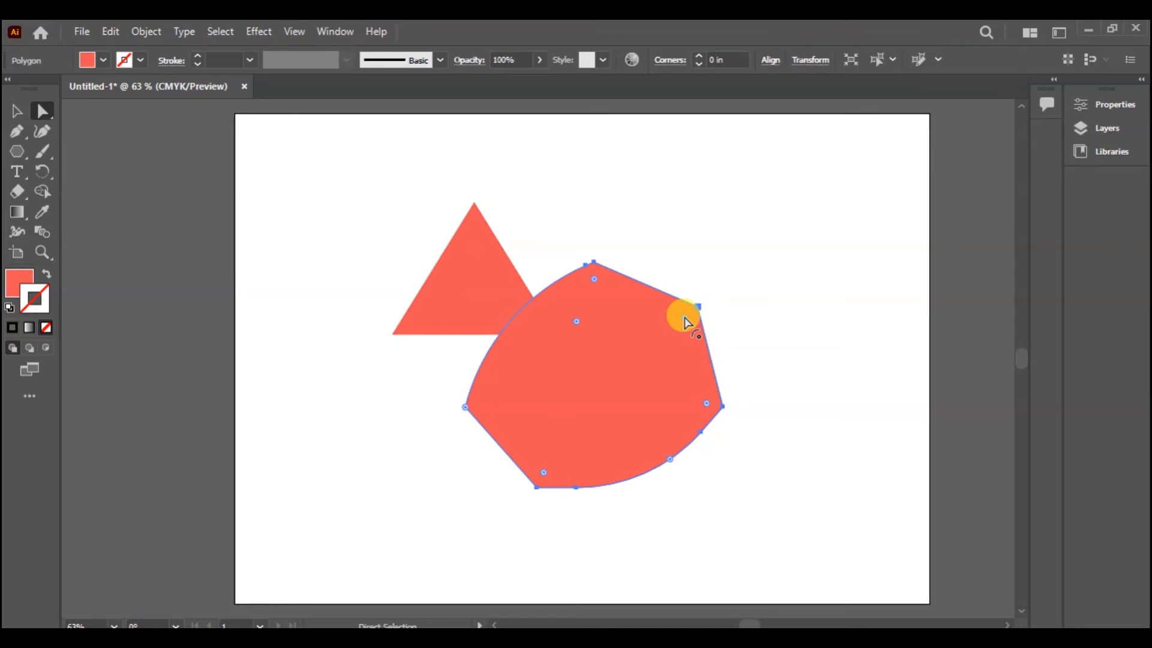
{"action": "left_click_drag", "start_coordinate": [685, 322], "coordinate": [425, 499]}
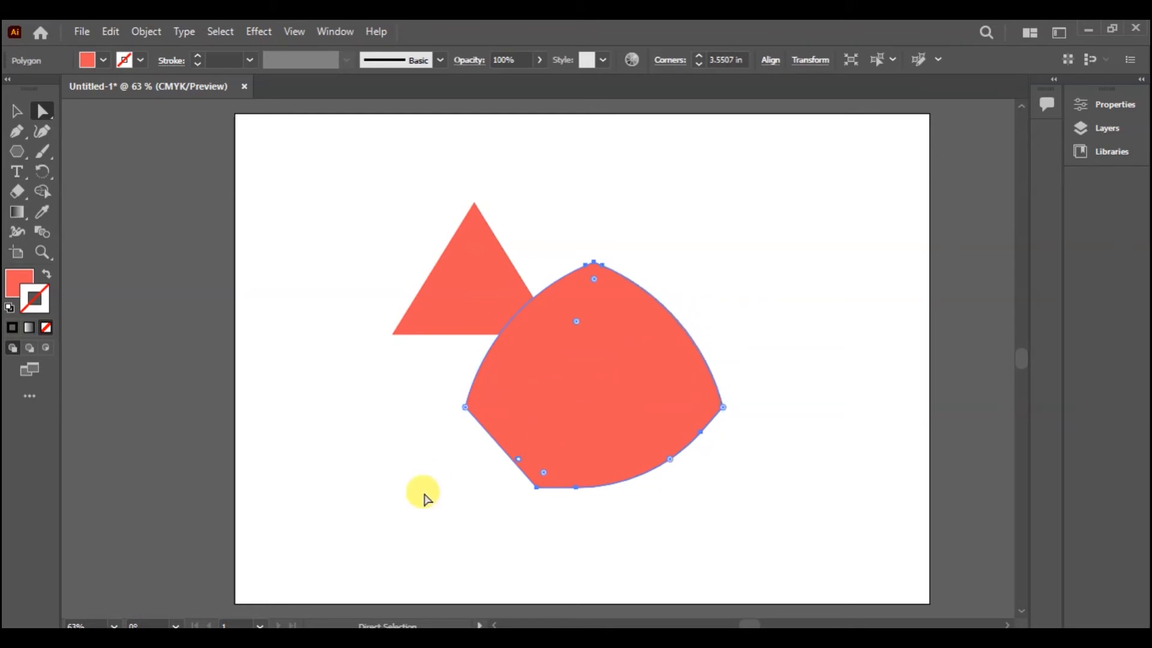
Step: Delete the triangle and the rounded heptagon together to clear the artboard
{"action": "key", "text": "ctrl+a"}
{"action": "key", "text": "Delete"}
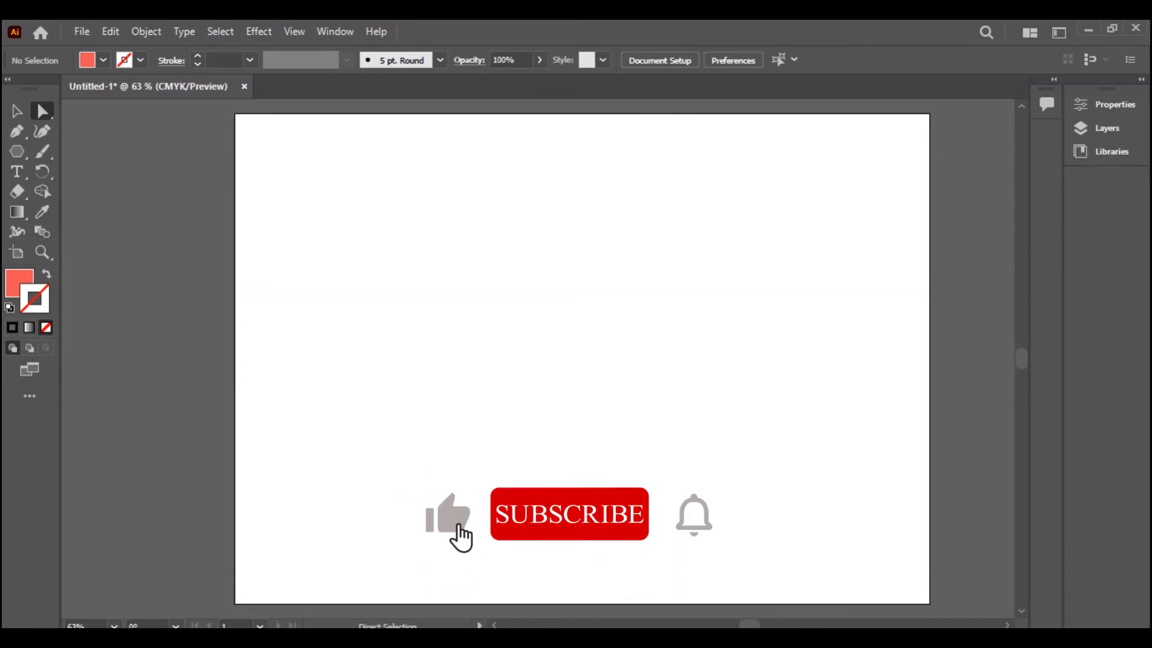
Step: Try a tilted five-pointed star of about 1.48 in radius with the Star tool, and undo it
{"action": "left_click", "coordinate": [23, 150]}
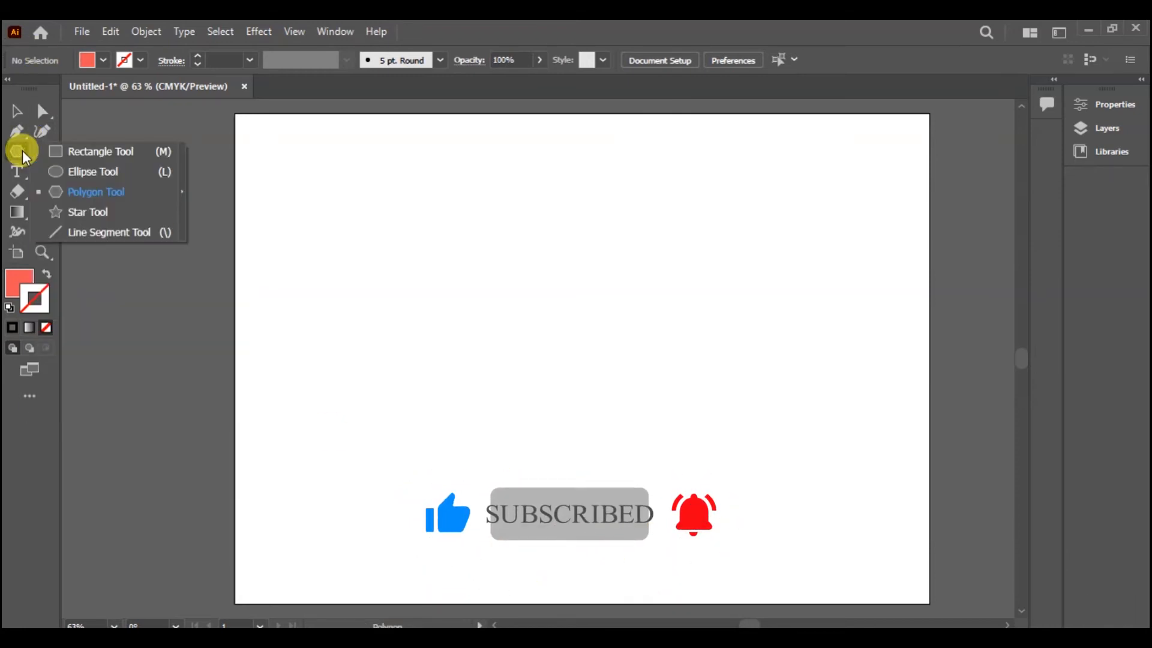
{"action": "left_click", "coordinate": [81, 213]}
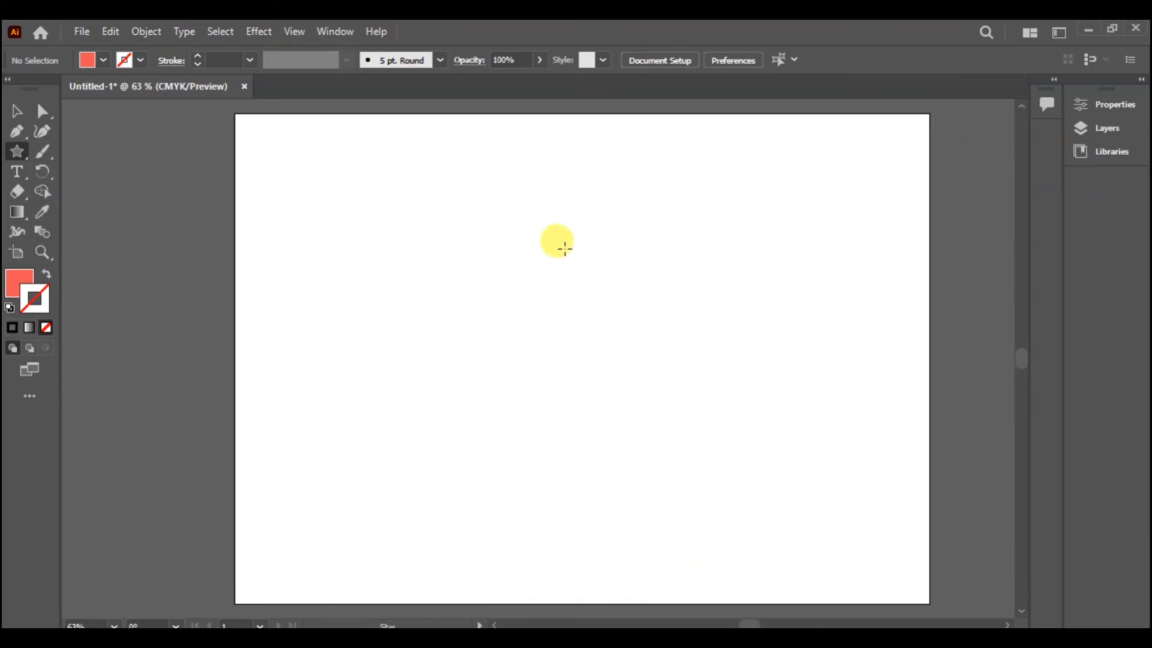
{"action": "left_click_drag", "start_coordinate": [441, 228], "coordinate": [519, 187]}
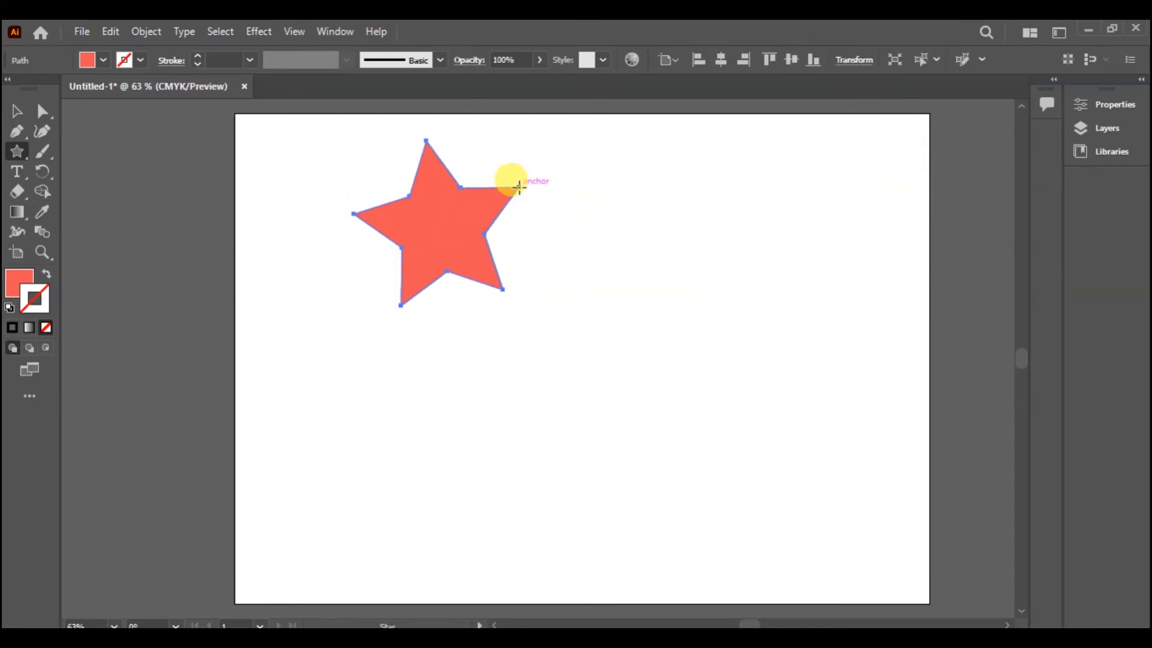
{"action": "key", "text": "ctrl+z"}
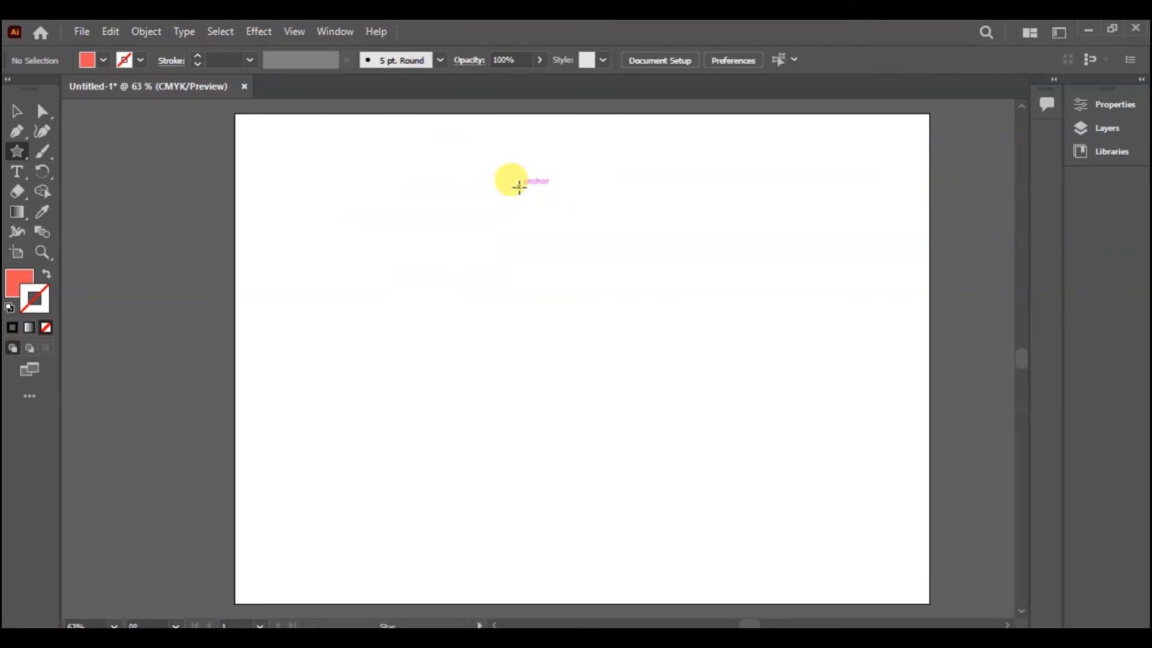
Step: Create a ten-pointed star with radii of 1.4832 in and 0.7416 in, and enlarge it down and to the right
{"action": "left_click", "coordinate": [531, 238]}
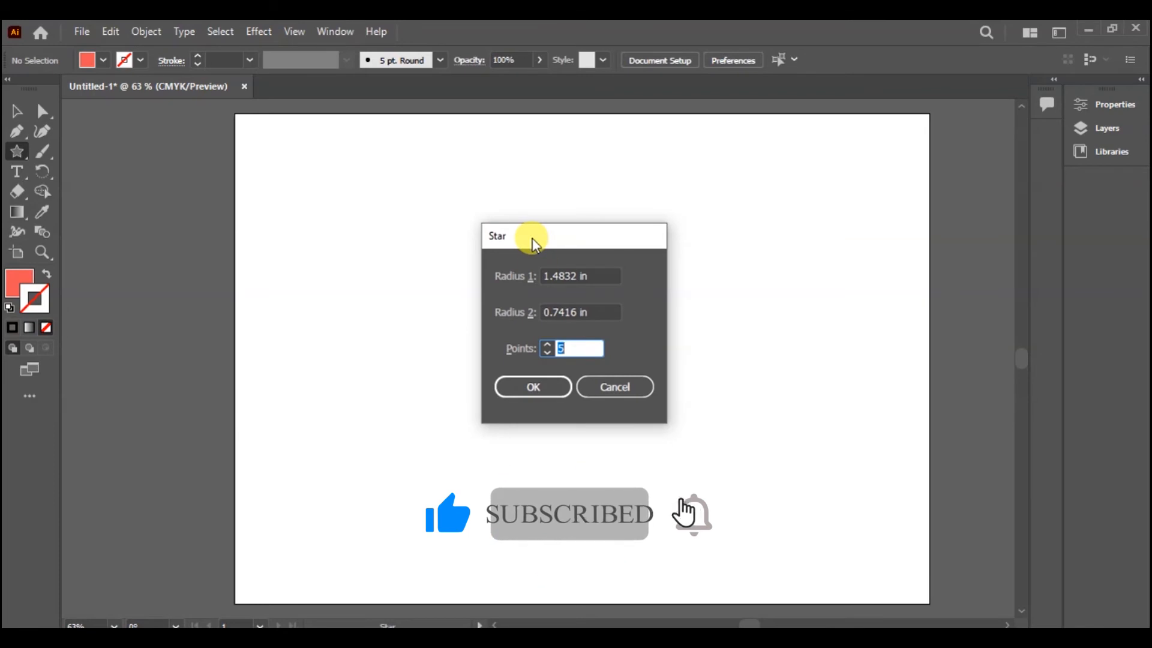
{"action": "type", "text": "8"}
{"action": "left_click", "coordinate": [548, 344]}
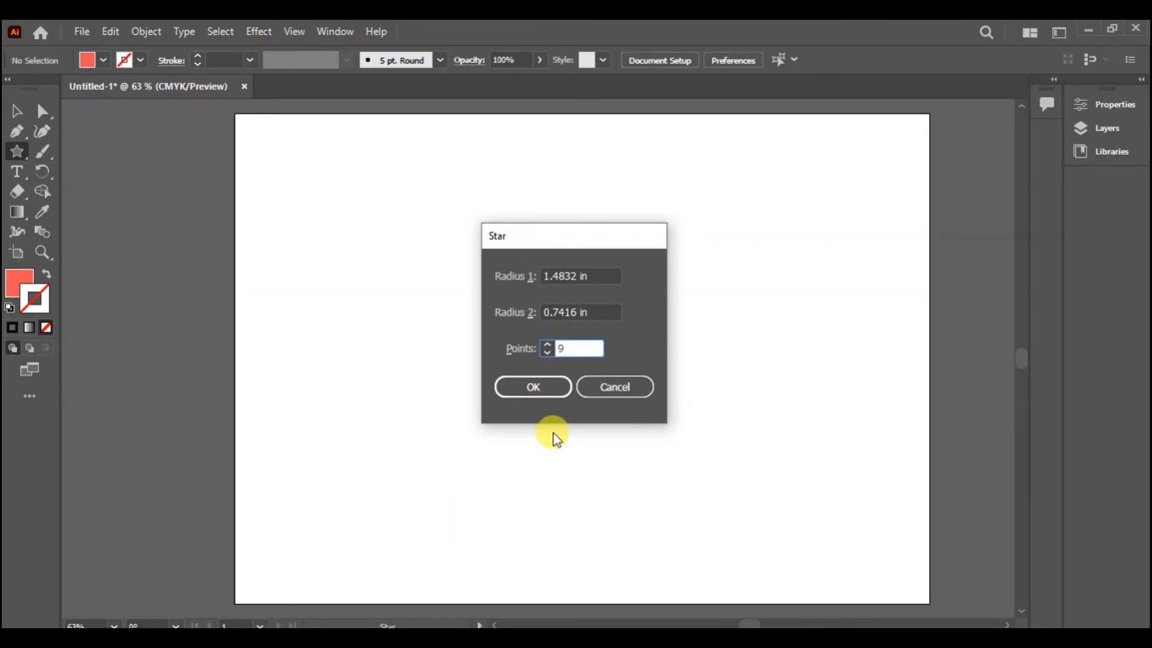
{"action": "left_click", "coordinate": [548, 344]}
{"action": "left_click", "coordinate": [535, 387]}
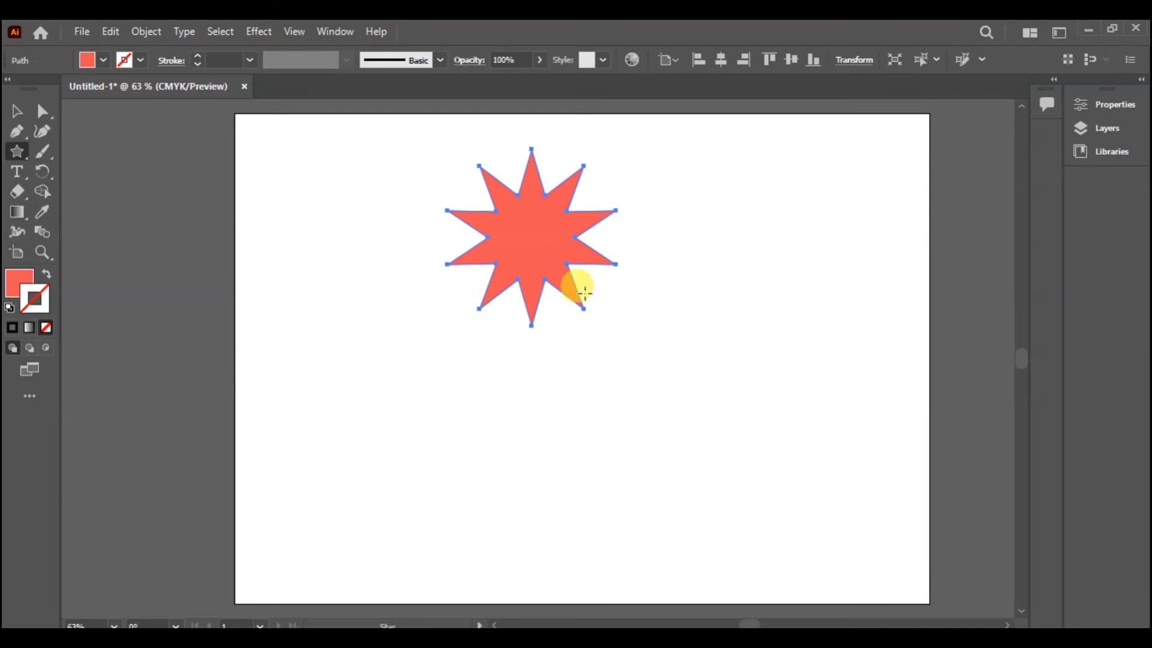
{"action": "left_click", "coordinate": [18, 112]}
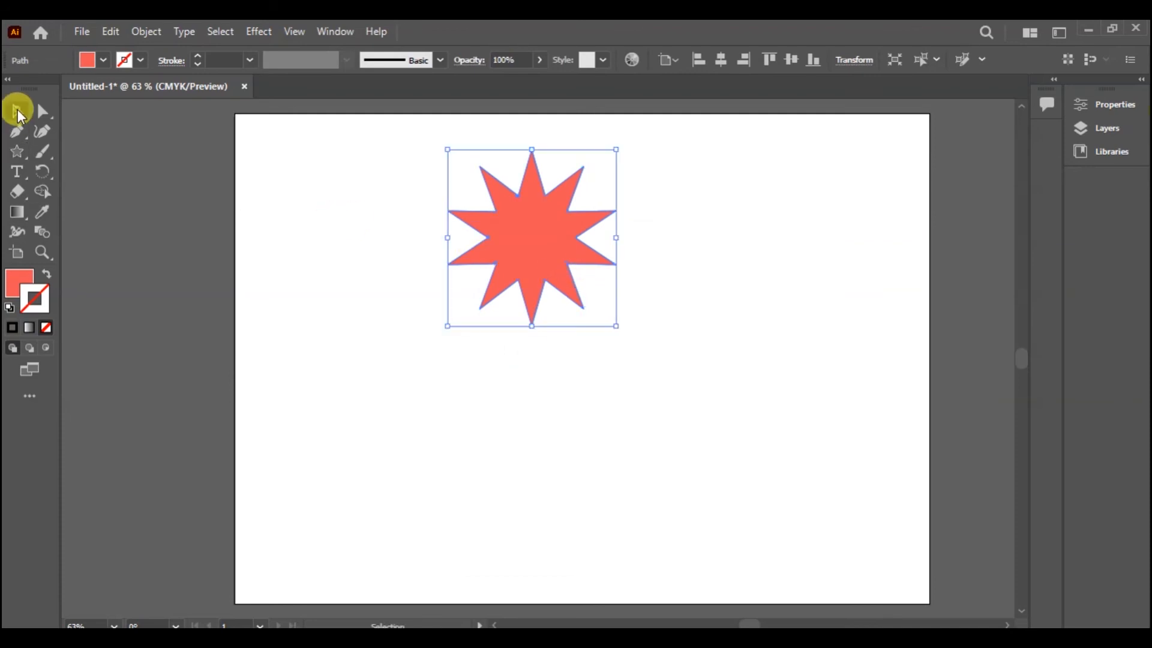
{"action": "left_click_drag", "start_coordinate": [618, 327], "coordinate": [754, 442]}
Step: Round all corners of the ten-pointed star to about 0.14 in and move the star to the artboard's upper-right area
{"action": "left_click", "coordinate": [48, 110]}
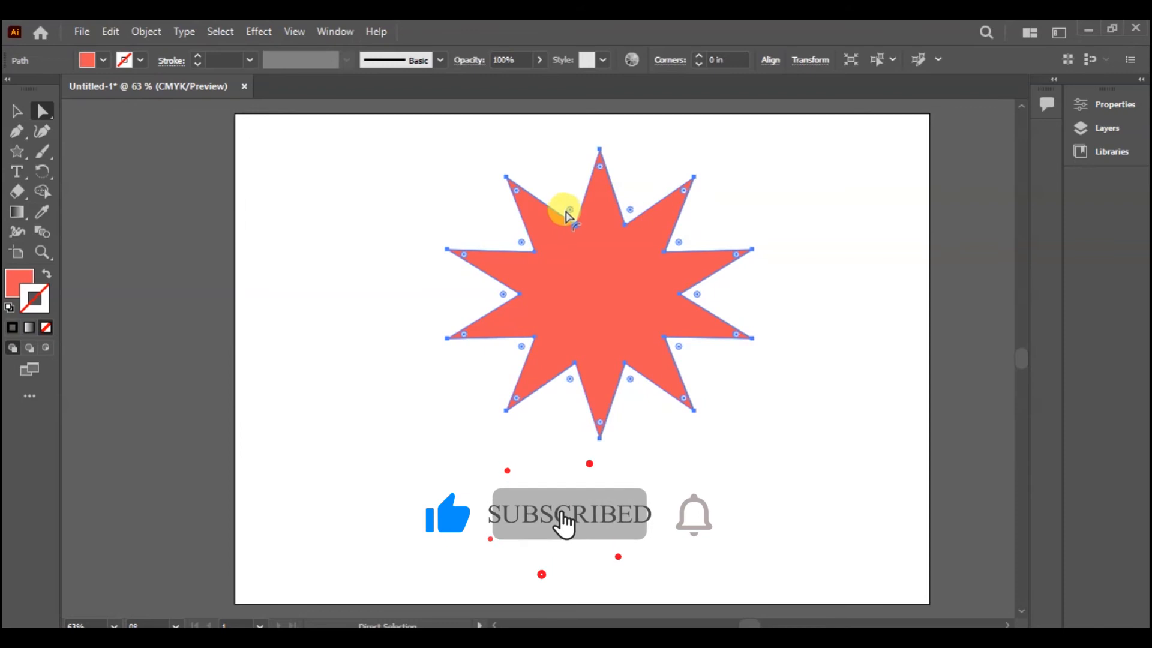
{"action": "mouse_move", "coordinate": [569, 211]}
{"action": "left_mouse_down"}
{"action": "mouse_move", "coordinate": [537, 172]}
{"action": "mouse_move", "coordinate": [594, 226]}
{"action": "mouse_move", "coordinate": [563, 200]}
{"action": "mouse_move", "coordinate": [577, 217]}
{"action": "left_mouse_up"}
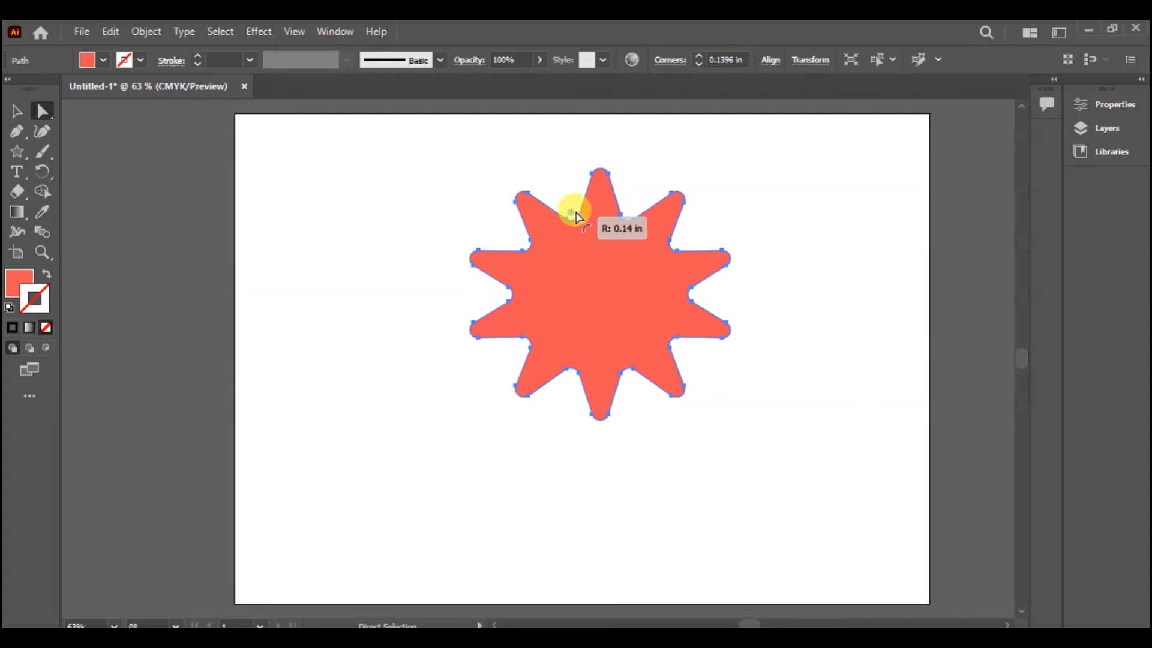
{"action": "left_click", "coordinate": [729, 207]}
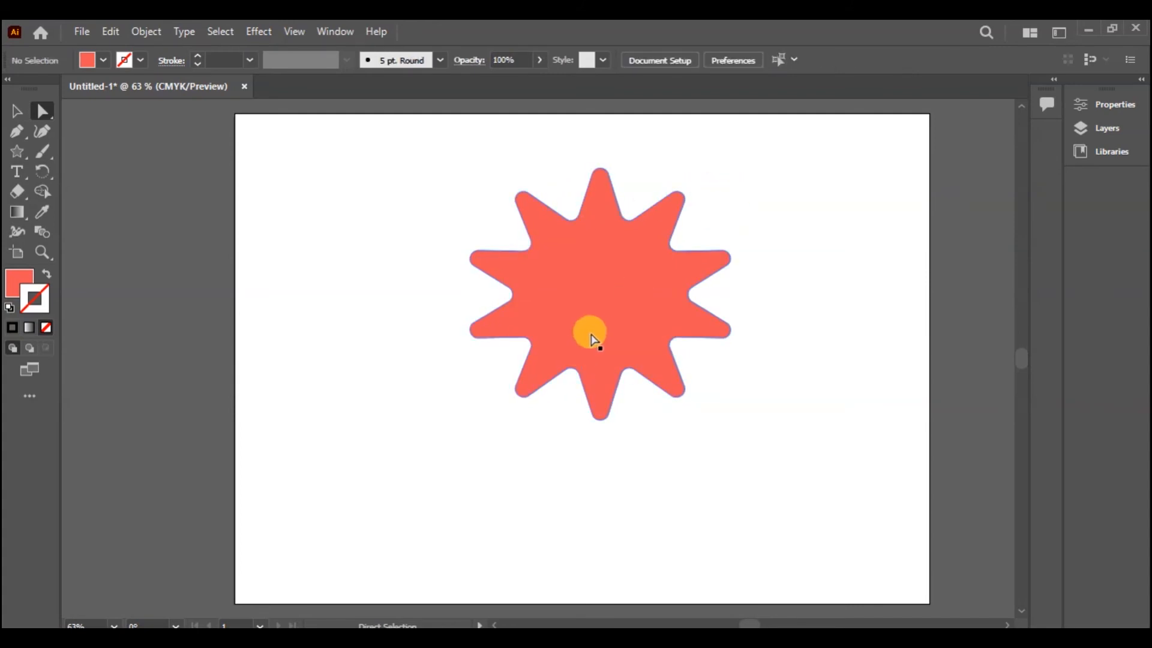
{"action": "left_click_drag", "start_coordinate": [591, 335], "coordinate": [761, 291]}
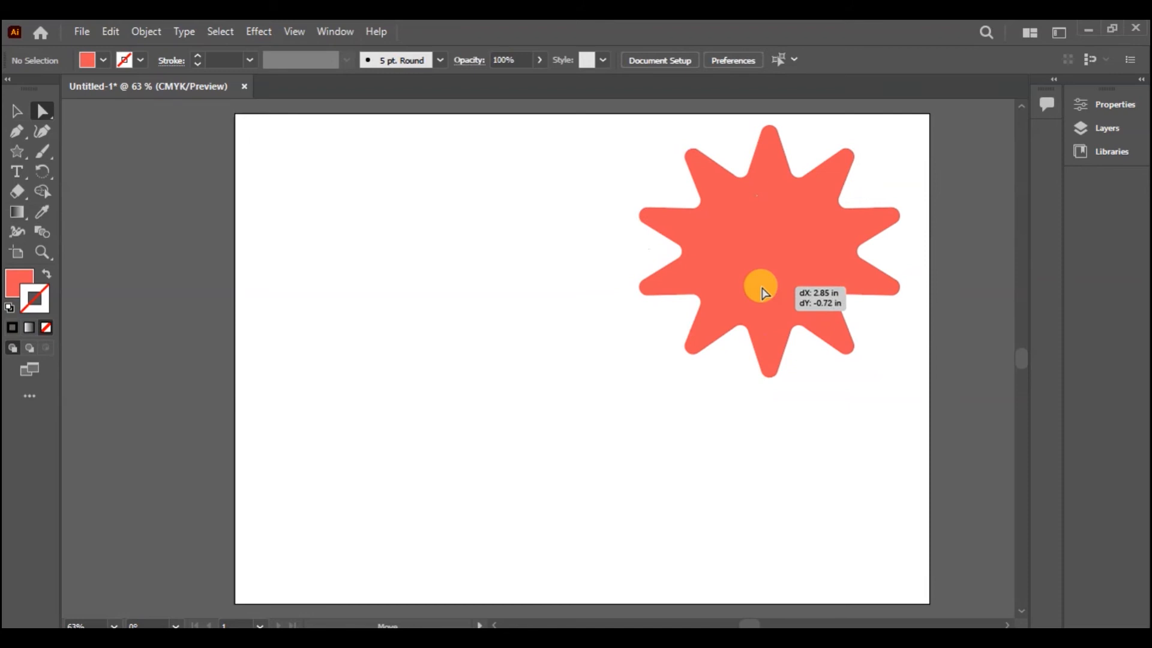
Step: Draw a trial ten-pointed star about 2.2 in wide on the artboard's left side and delete it
{"action": "left_click", "coordinate": [16, 155]}
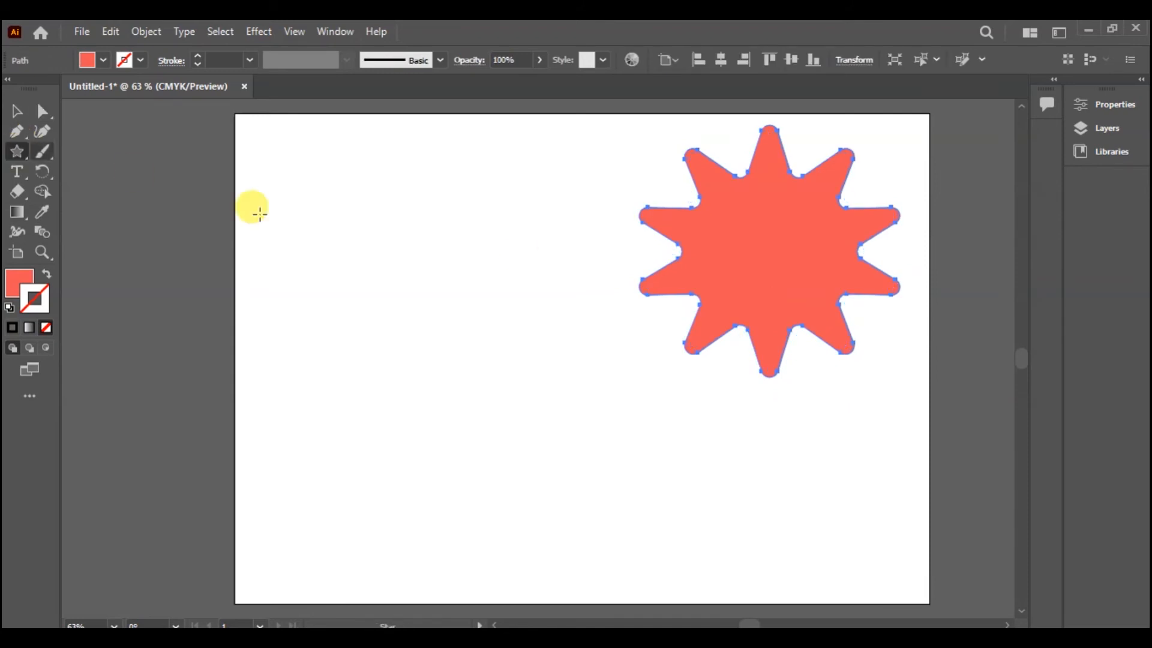
{"action": "left_click_drag", "start_coordinate": [331, 267], "coordinate": [304, 195]}
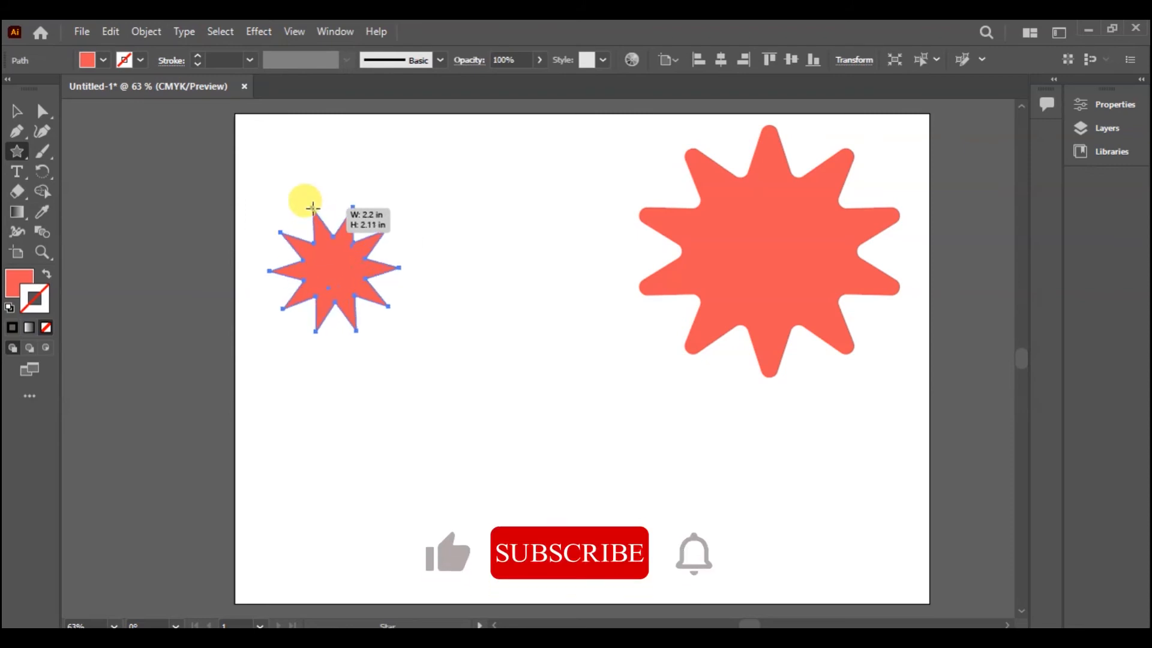
{"action": "key", "text": "Delete"}
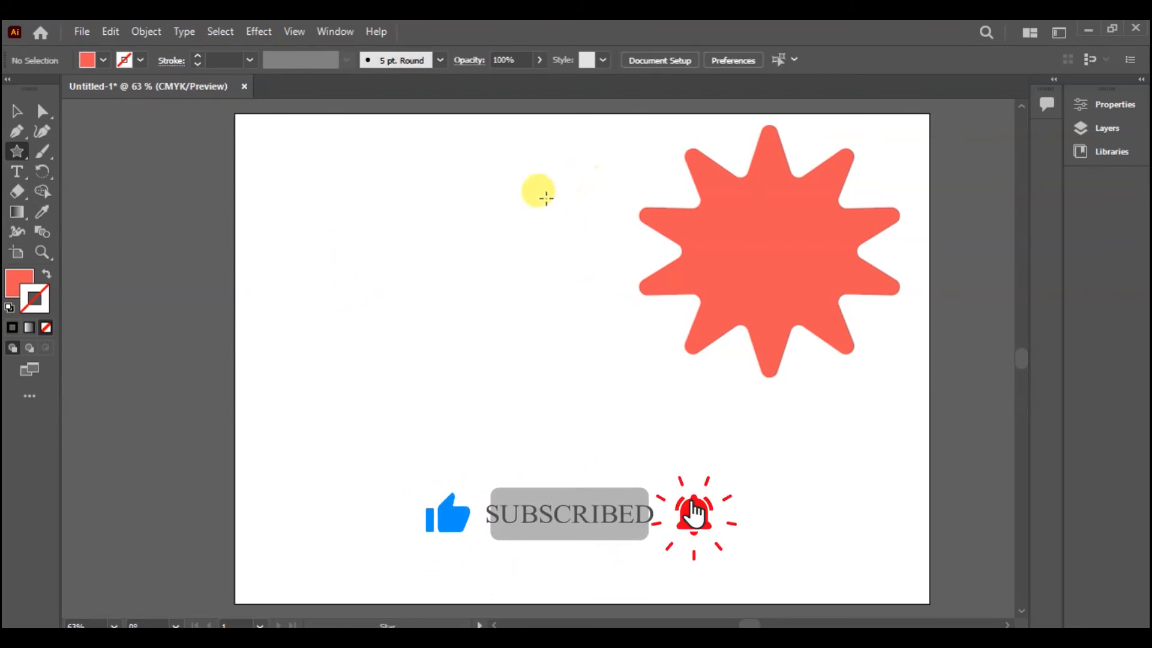
Step: Create a five-pointed star with radii of 1.0982 in and 0.5491 in, left of the ten-pointed star
{"action": "left_click", "coordinate": [405, 316]}
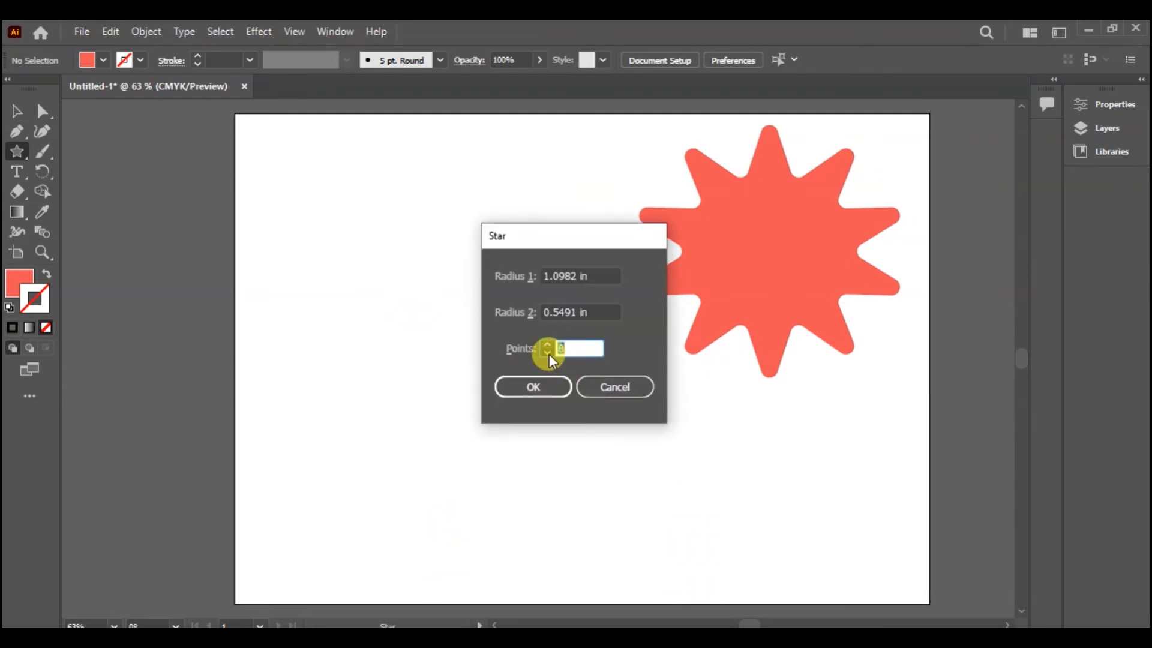
{"action": "type", "text": "5"}
{"action": "left_click", "coordinate": [538, 383]}
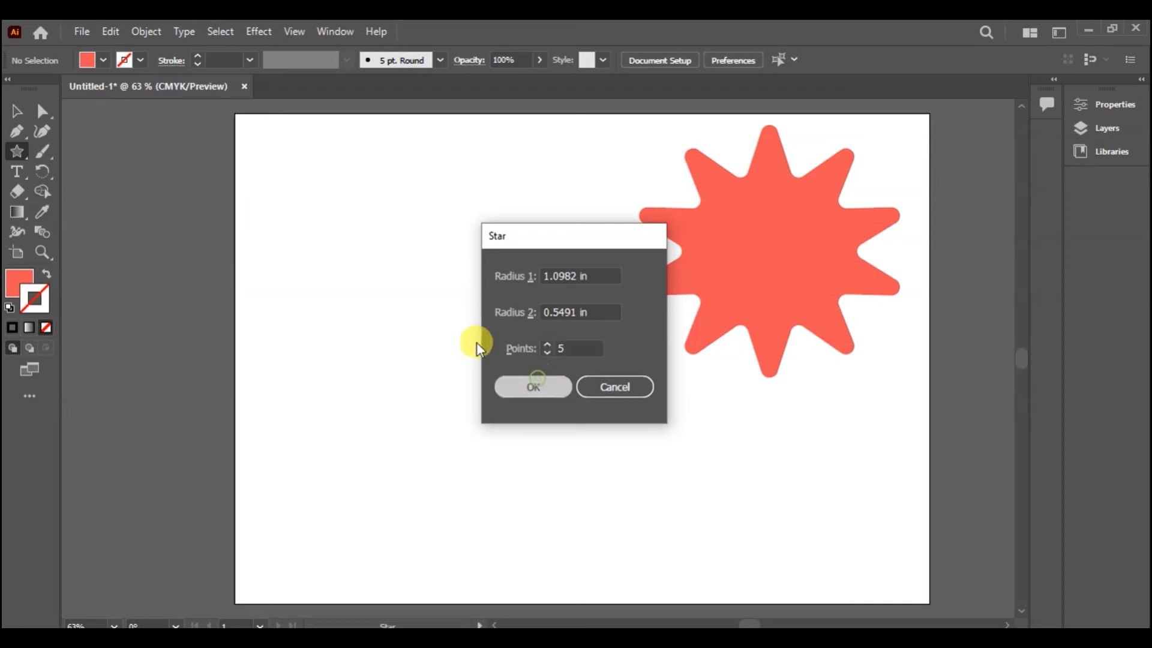
Step: Round all corners of the five-pointed star to about 0.17 in and enlarge the star down and to the right
{"action": "left_click", "coordinate": [45, 109]}
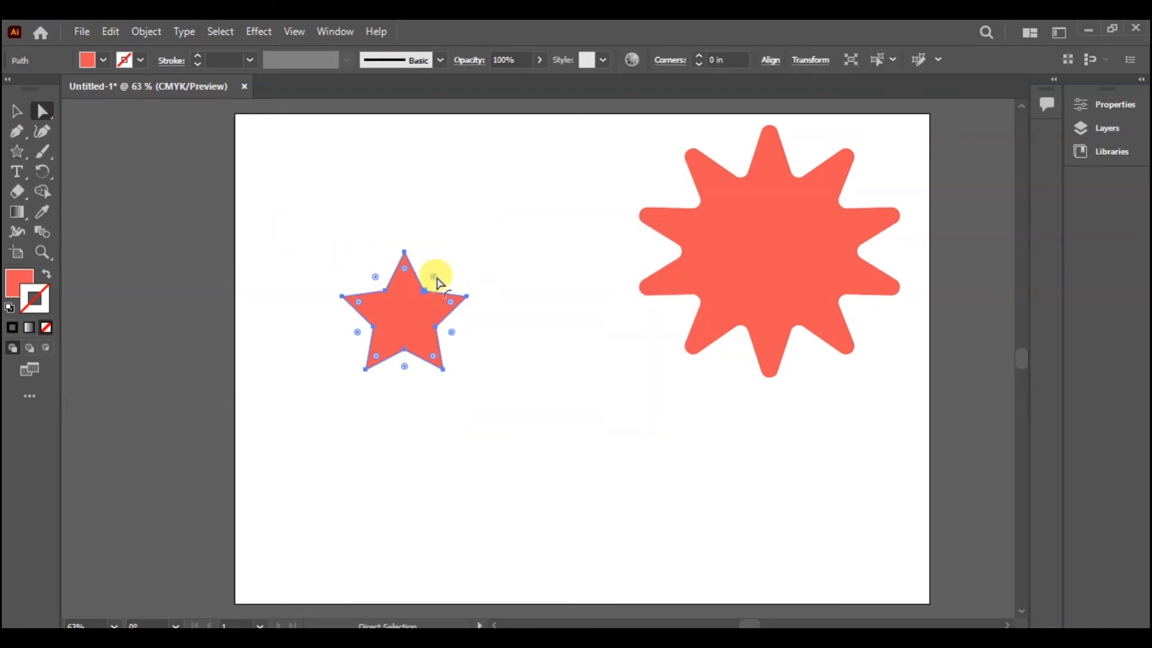
{"action": "mouse_move", "coordinate": [435, 279]}
{"action": "left_mouse_down"}
{"action": "mouse_move", "coordinate": [419, 300]}
{"action": "mouse_move", "coordinate": [431, 287]}
{"action": "left_mouse_up"}
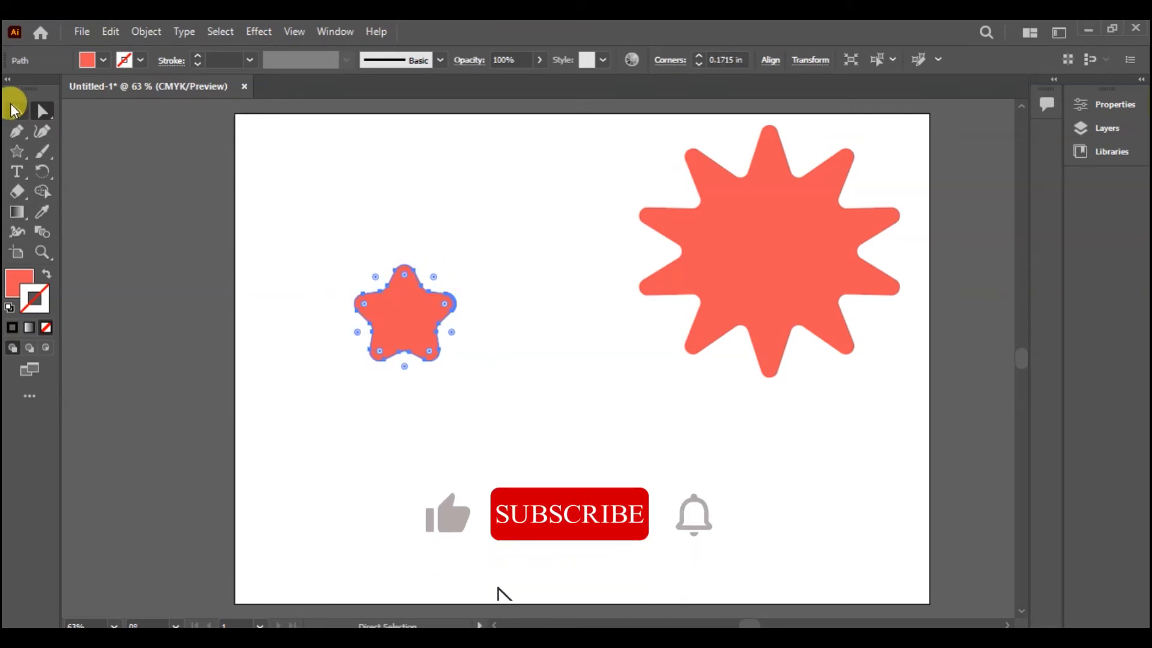
{"action": "key", "text": "v"}
{"action": "left_click_drag", "start_coordinate": [456, 362], "coordinate": [563, 468]}
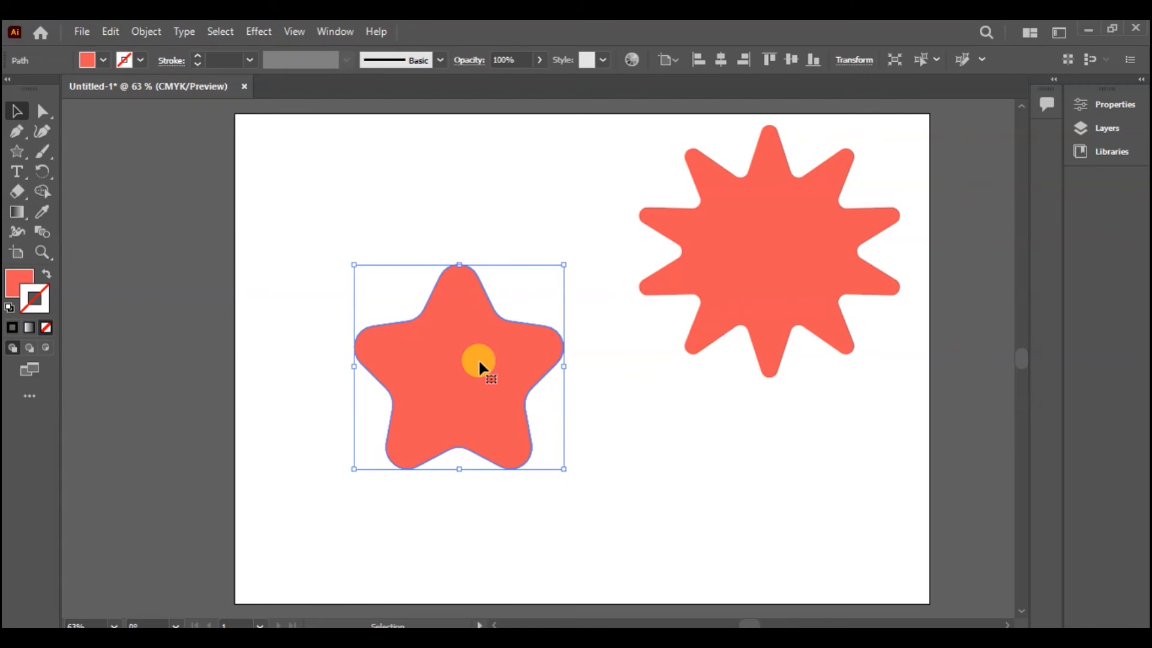
Step: Delete both coral stars from the artboard
{"action": "key", "text": "Delete"}
{"action": "key", "text": "ctrl+a"}
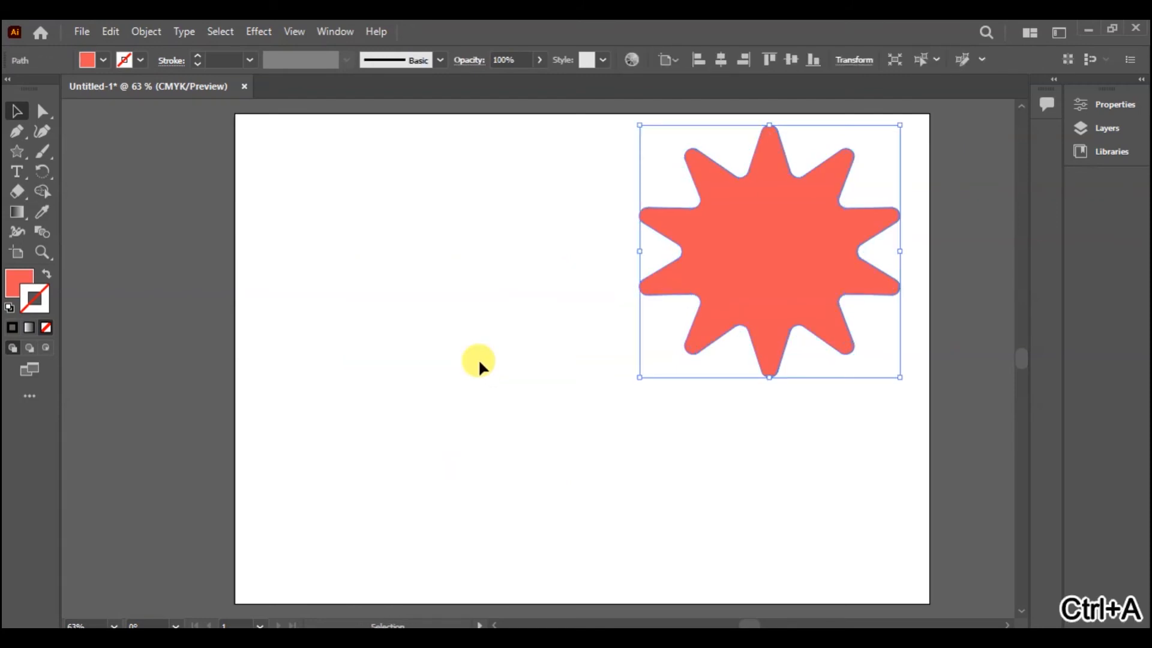
{"action": "key", "text": "Delete"}
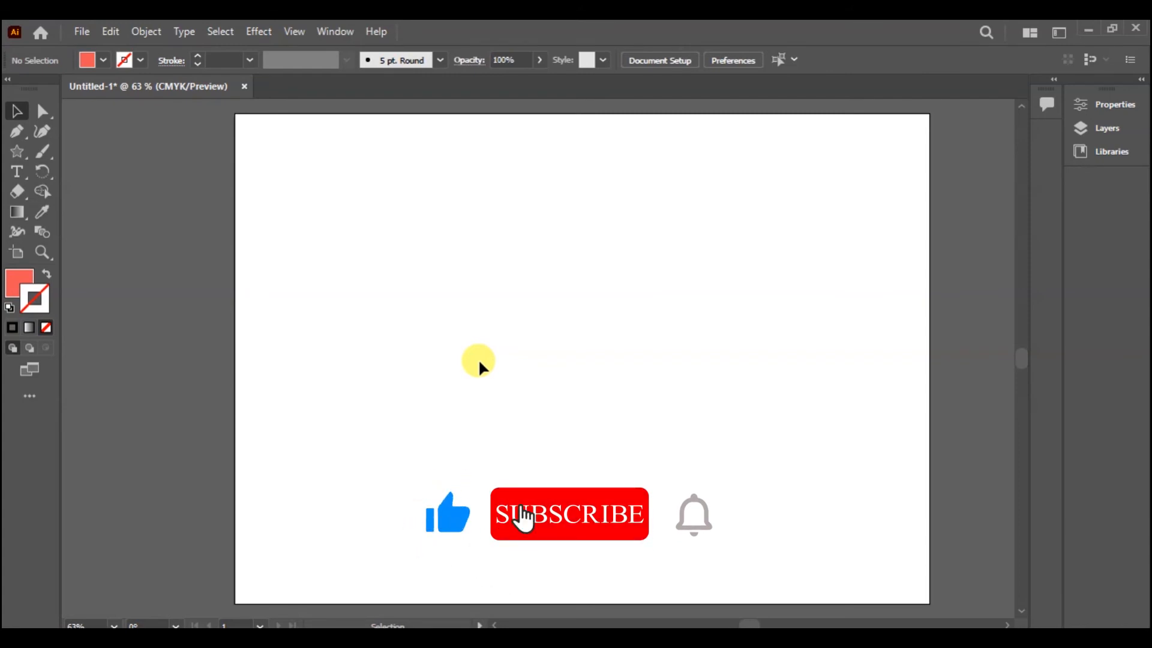
Step: Draw a straight diagonal line in the artboard's upper-left half, with its upper end at about X 5.85 in, Y 1.03 in
{"action": "left_click", "coordinate": [20, 150]}
{"action": "left_click_drag", "start_coordinate": [20, 149], "coordinate": [108, 235]}
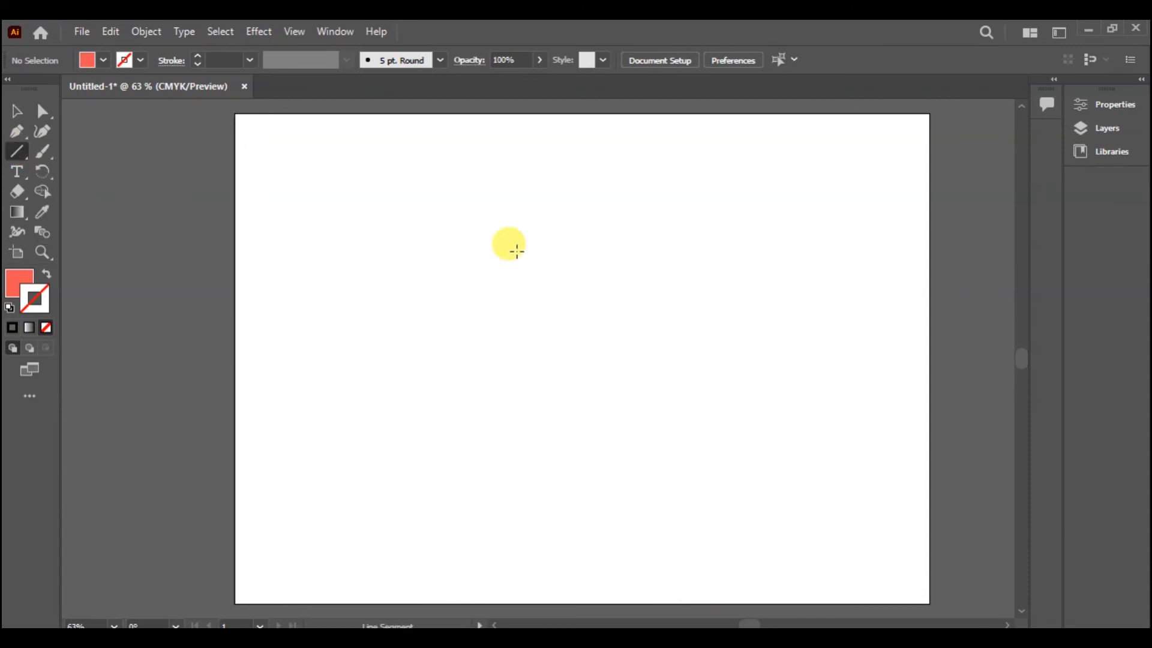
{"action": "left_click_drag", "start_coordinate": [381, 377], "coordinate": [582, 174]}
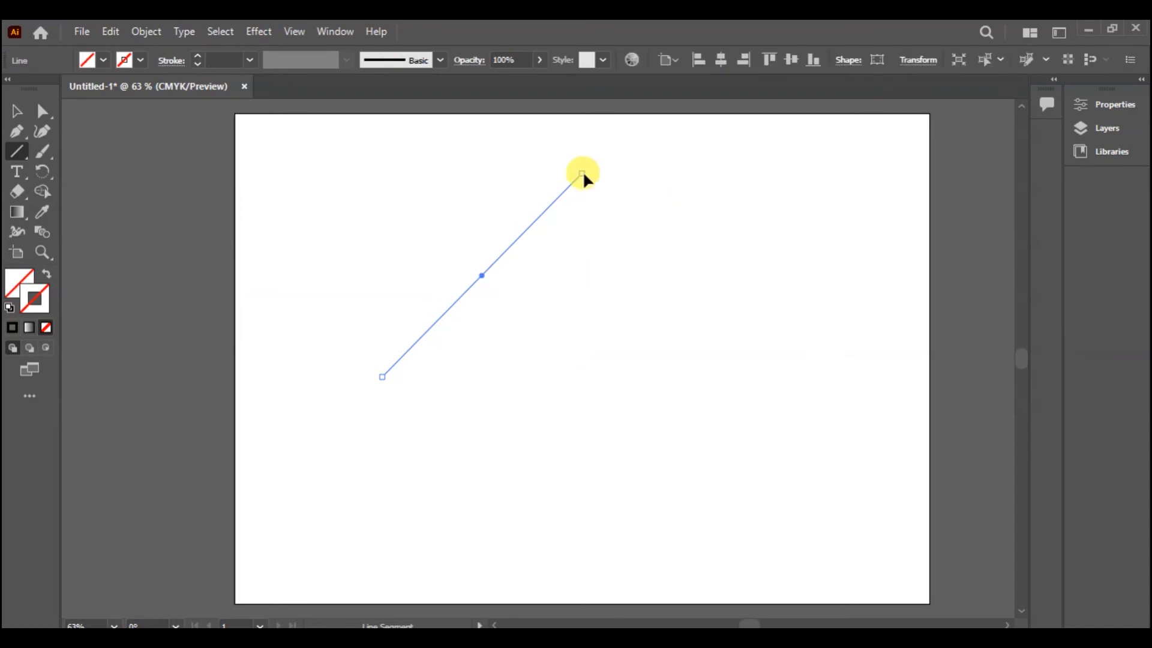
Step: Add an anchor point near the middle of the diagonal line and shift it to about X 4.07 in, Y 2.84 in
{"action": "left_click", "coordinate": [17, 131]}
{"action": "left_click", "coordinate": [478, 279]}
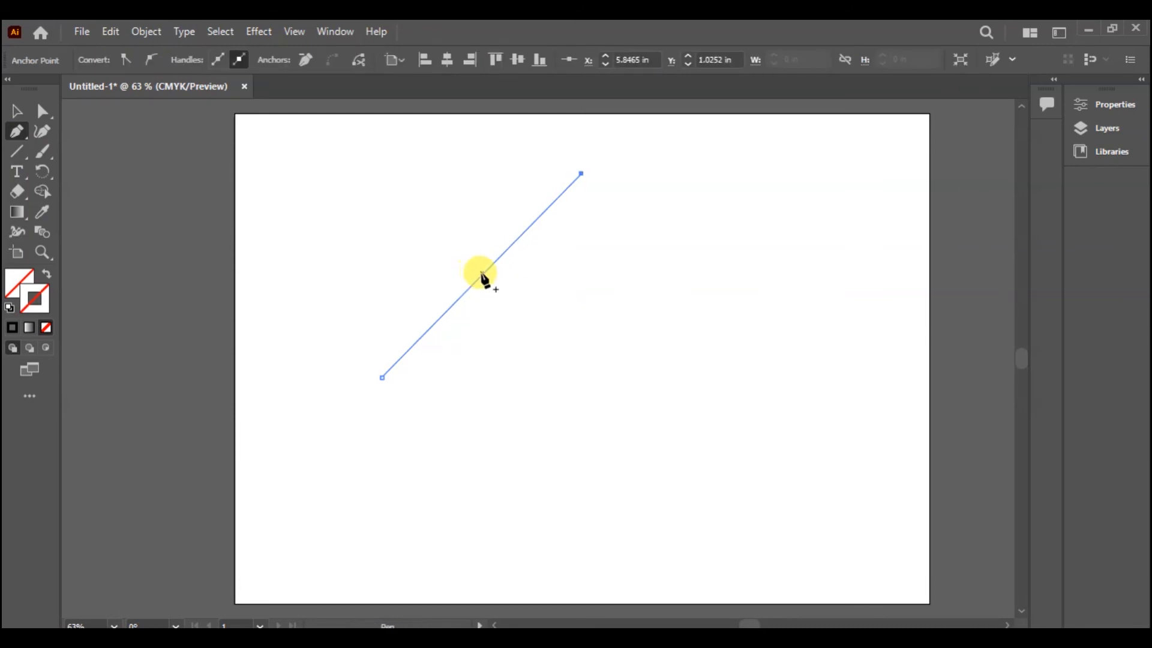
{"action": "right_click", "coordinate": [18, 130]}
{"action": "left_click", "coordinate": [70, 138]}
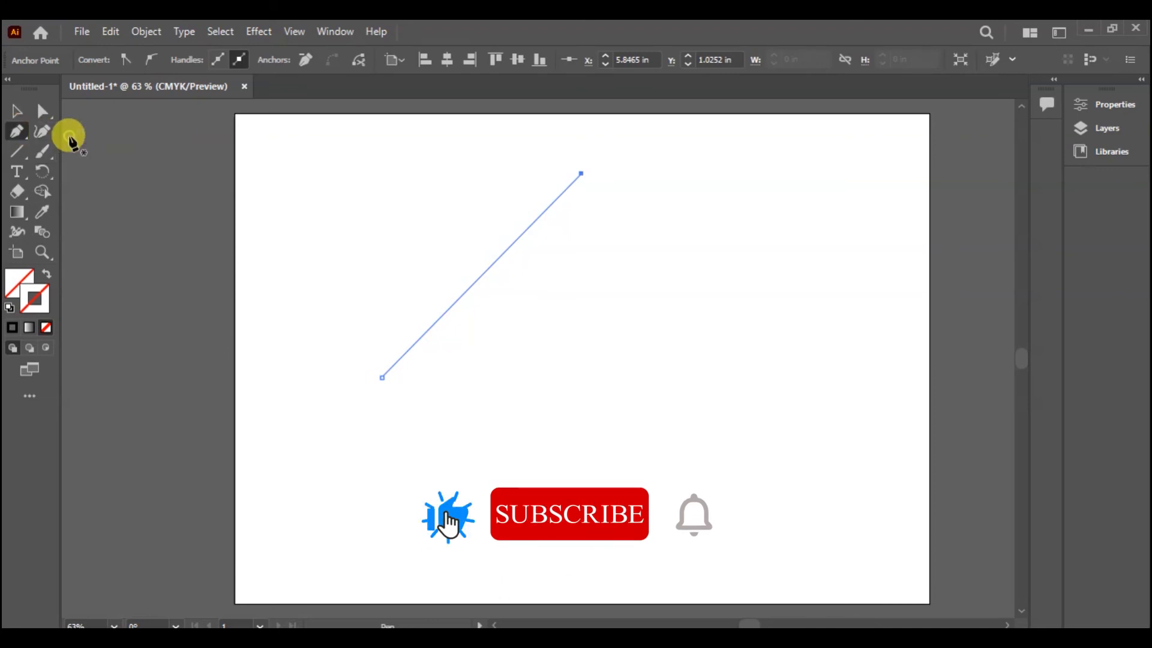
{"action": "left_click", "coordinate": [486, 273]}
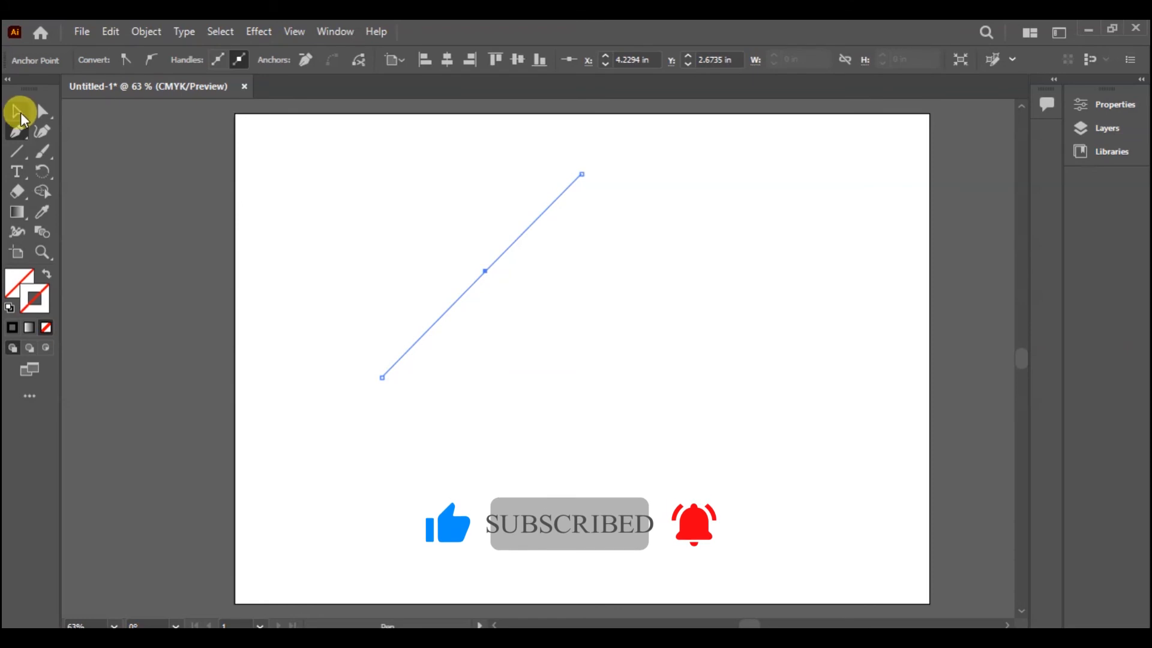
{"action": "left_click", "coordinate": [42, 111]}
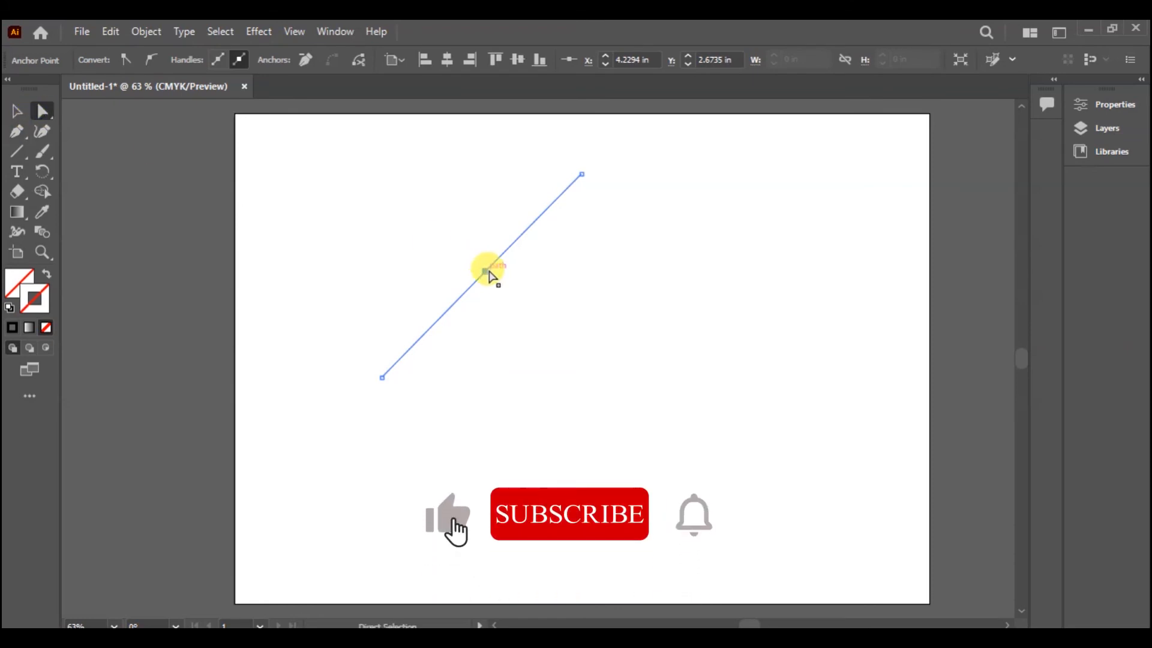
{"action": "mouse_move", "coordinate": [488, 272]}
{"action": "left_mouse_down"}
{"action": "mouse_move", "coordinate": [603, 377]}
{"action": "mouse_move", "coordinate": [662, 401]}
{"action": "mouse_move", "coordinate": [597, 355]}
{"action": "mouse_move", "coordinate": [445, 291]}
{"action": "mouse_move", "coordinate": [483, 256]}
{"action": "mouse_move", "coordinate": [476, 283]}
{"action": "left_mouse_up"}
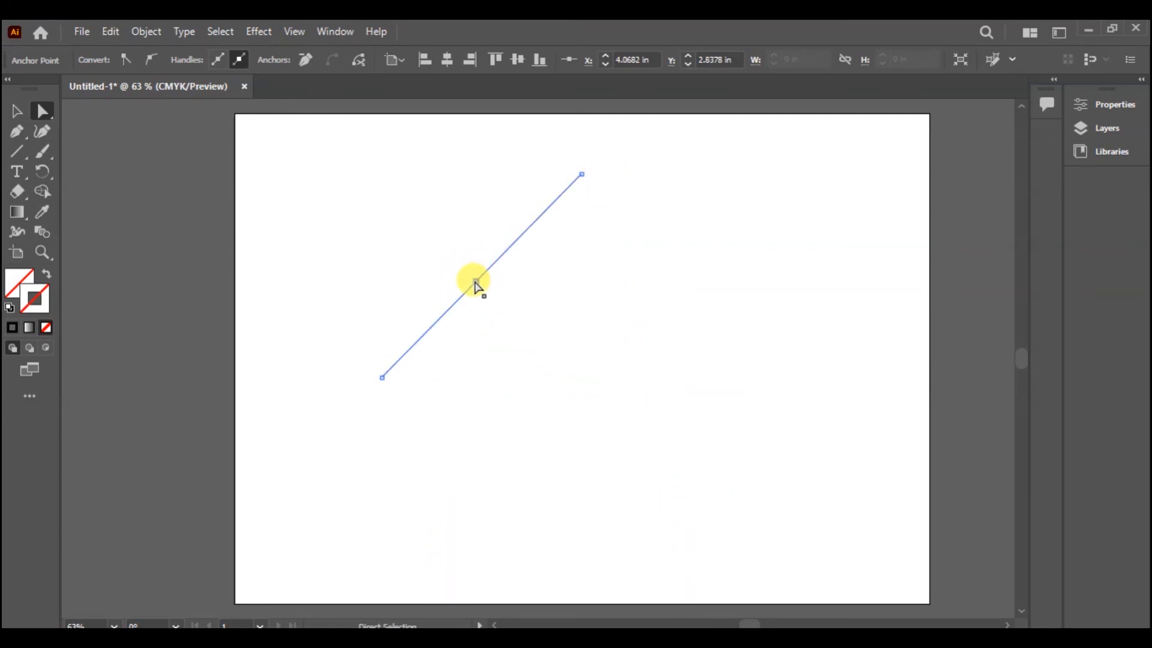
Step: Convert the line's middle anchor point to smooth and pull its upper handle up and to the left to bend the path
{"action": "left_click", "coordinate": [1128, 112]}
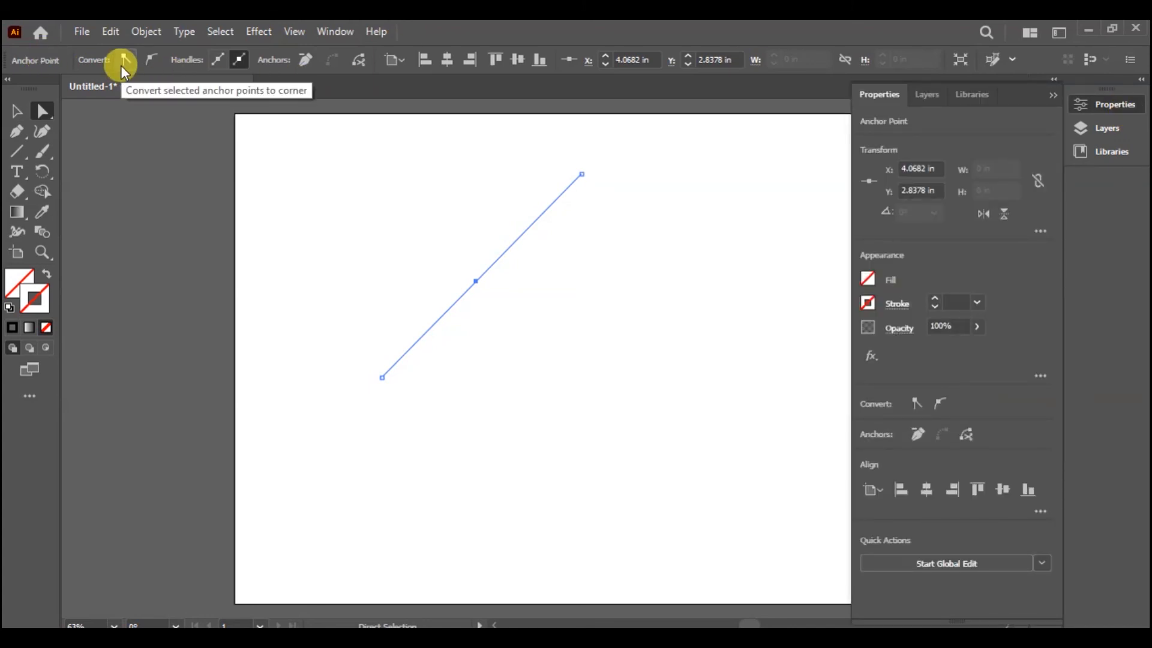
{"action": "left_click", "coordinate": [151, 60]}
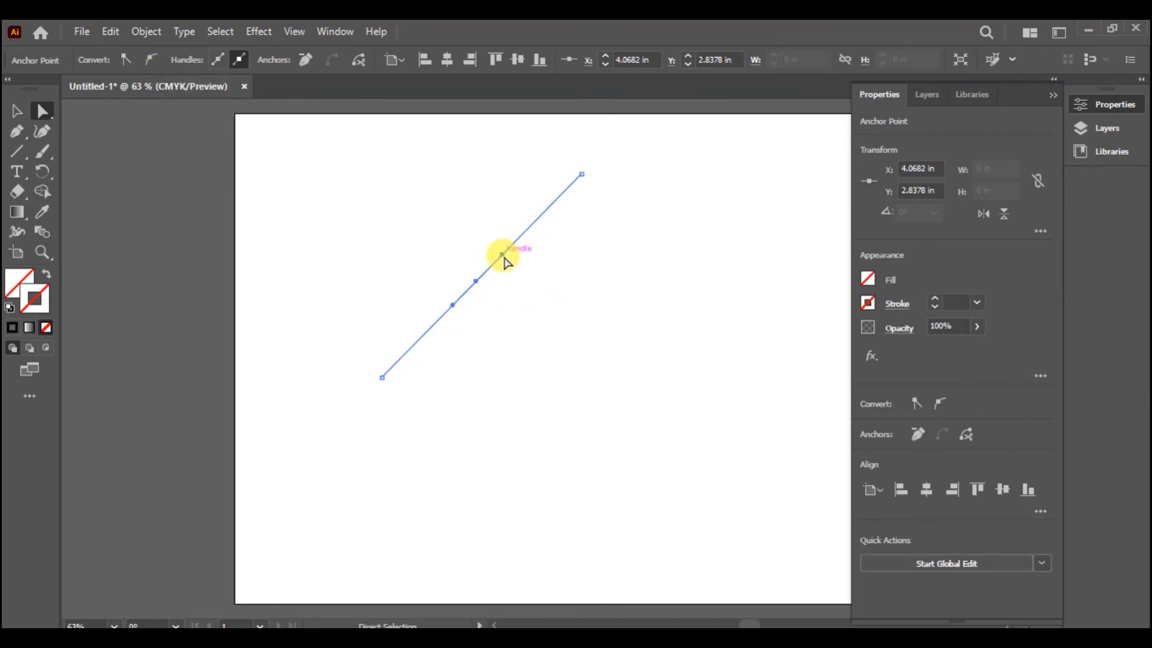
{"action": "left_click_drag", "start_coordinate": [508, 258], "coordinate": [444, 169]}
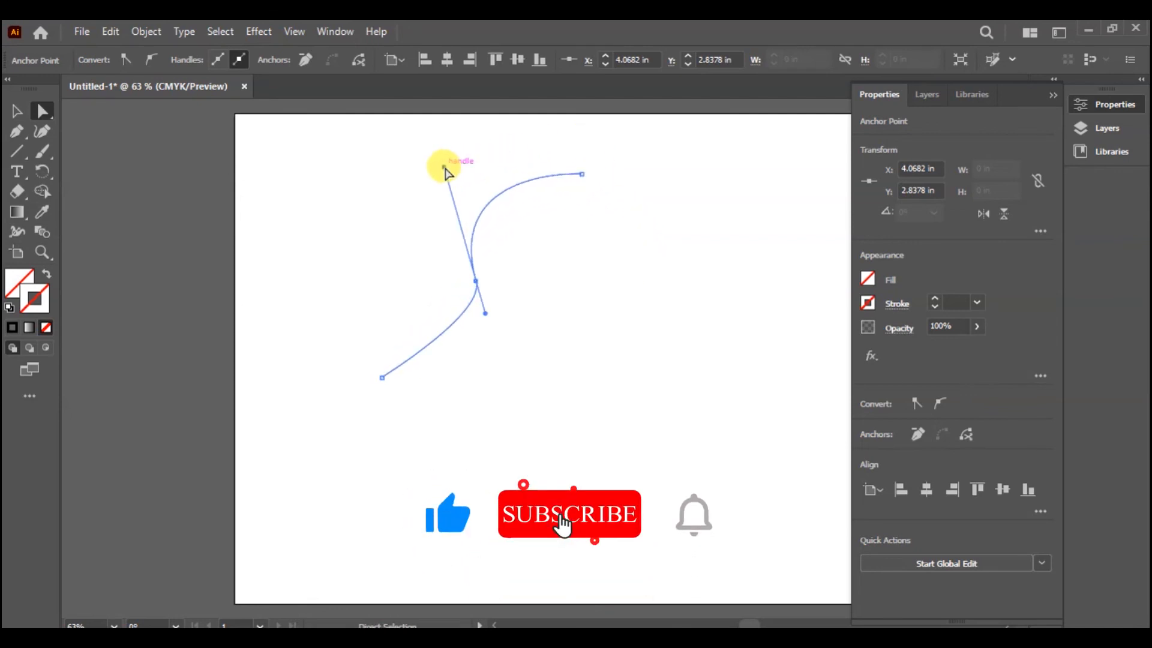
Step: Move the path's lower end to about X 1.87 in, Y 4.65 in and extend the middle point's lower handle downward into an S-curve
{"action": "left_click_drag", "start_coordinate": [382, 381], "coordinate": [344, 388]}
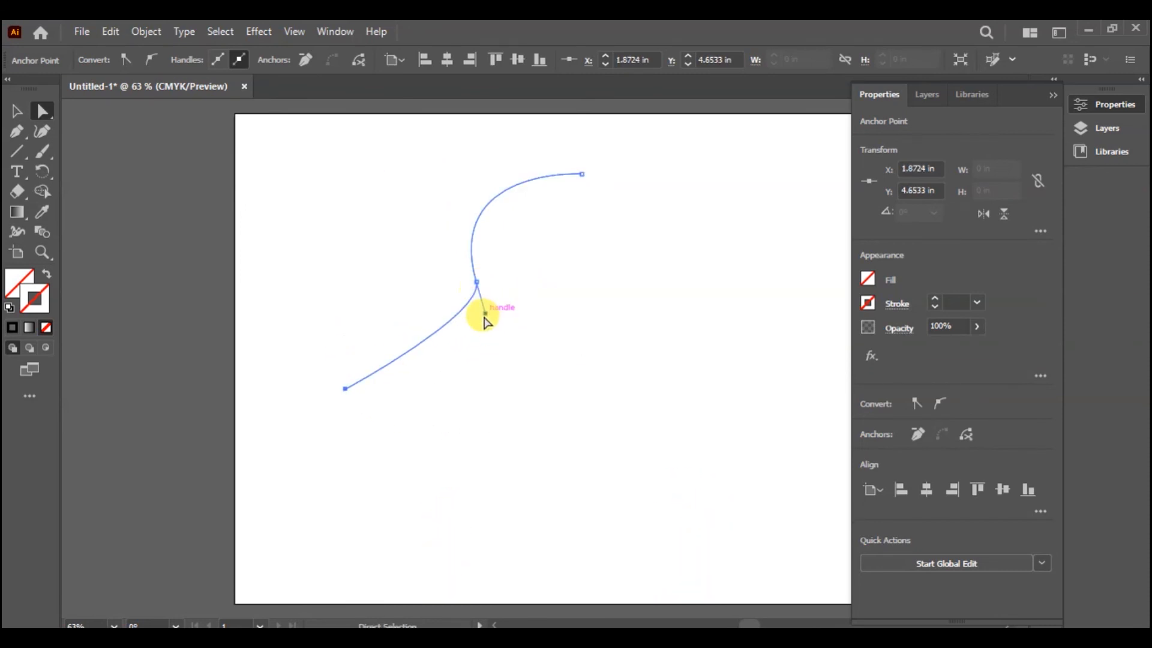
{"action": "left_click_drag", "start_coordinate": [483, 308], "coordinate": [488, 399]}
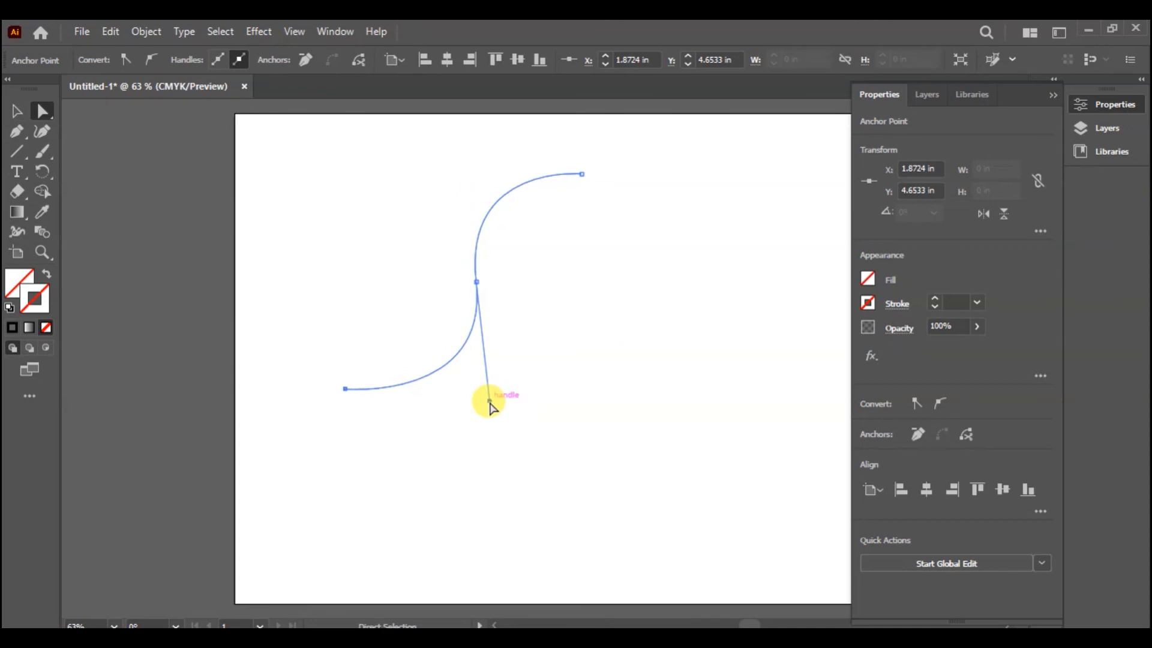
{"action": "left_click", "coordinate": [567, 384]}
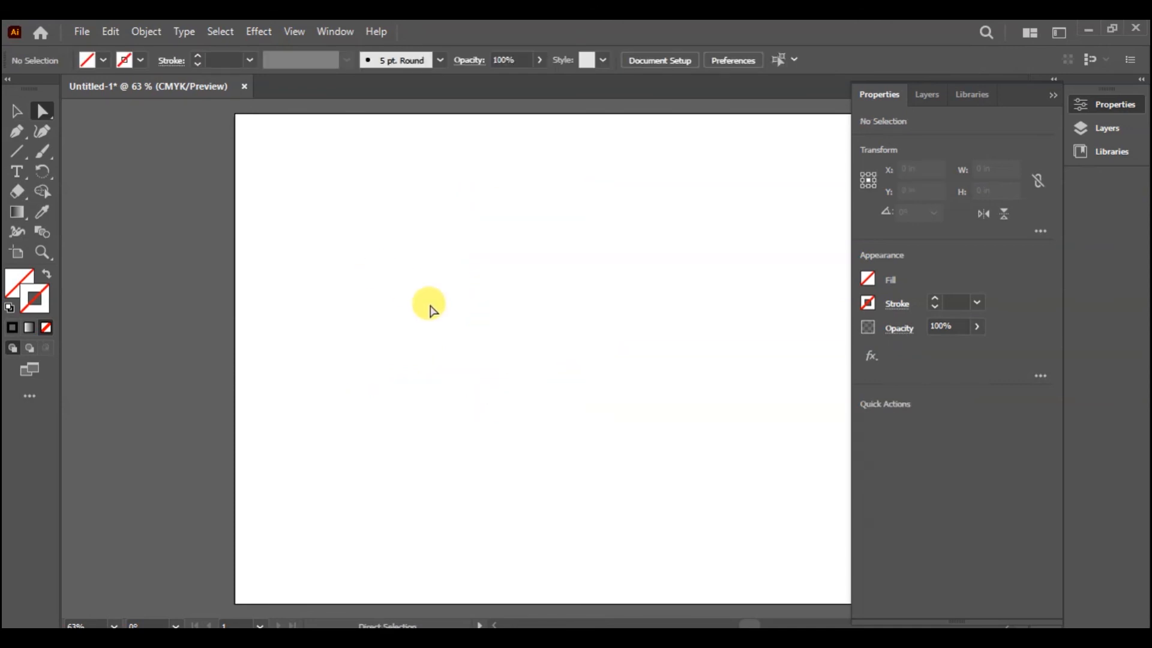
Step: Apply a near-black stroke to the S-shaped curve and deselect it
{"action": "key", "text": "ctrl+a"}
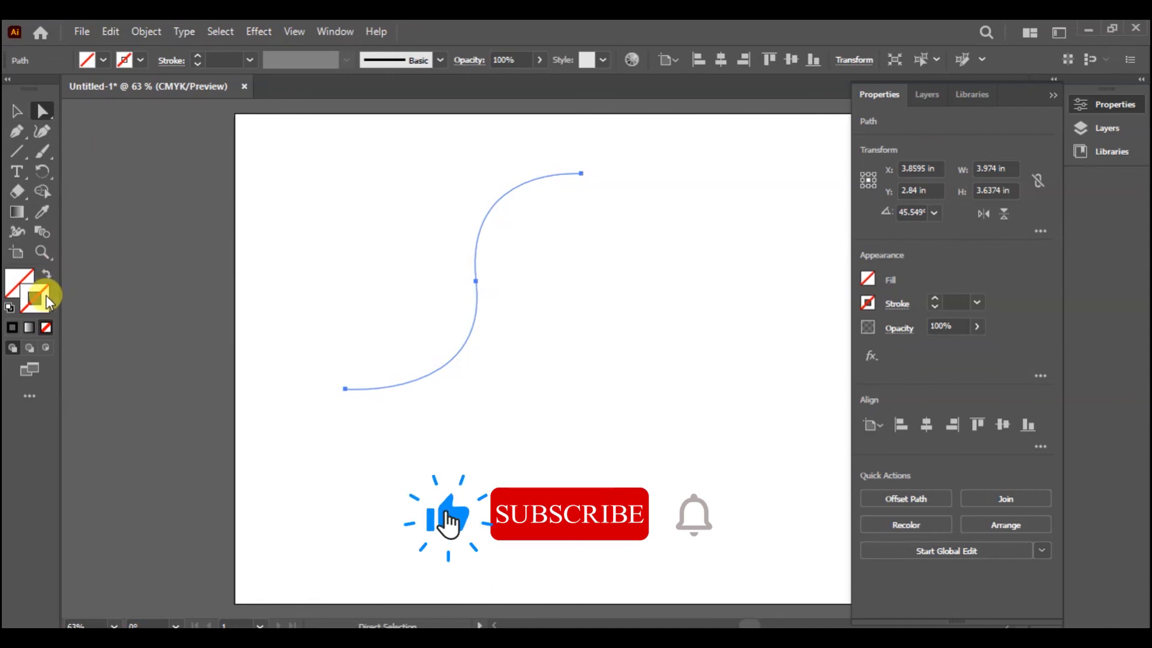
{"action": "double_click", "coordinate": [41, 294]}
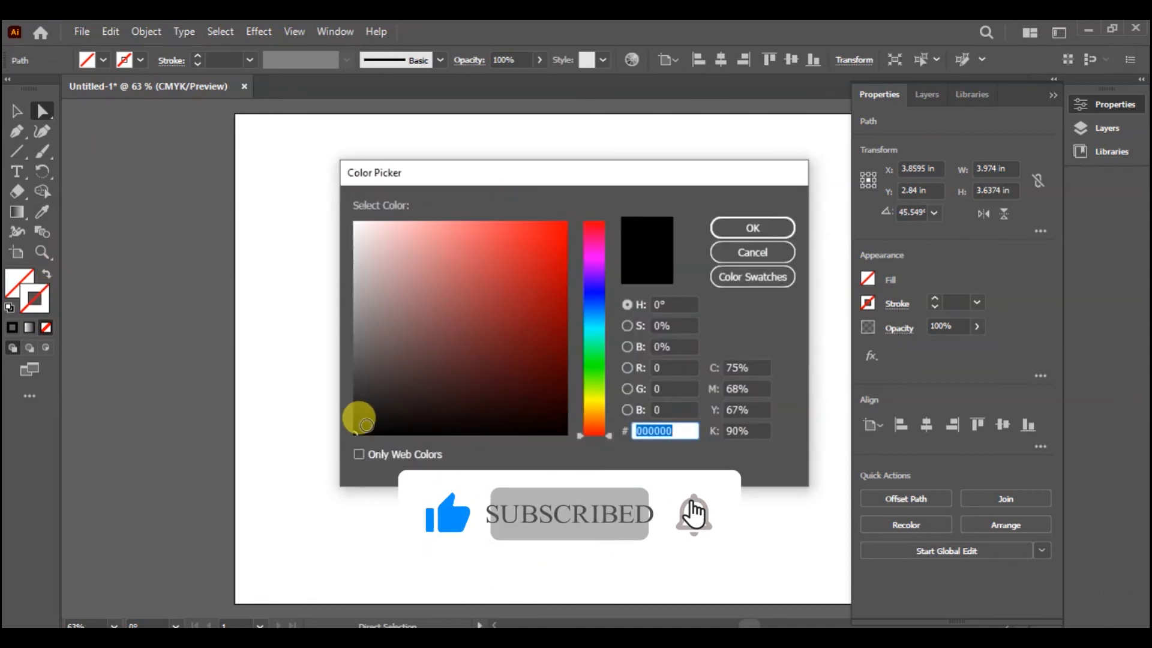
{"action": "left_click", "coordinate": [365, 427]}
{"action": "left_click", "coordinate": [761, 228]}
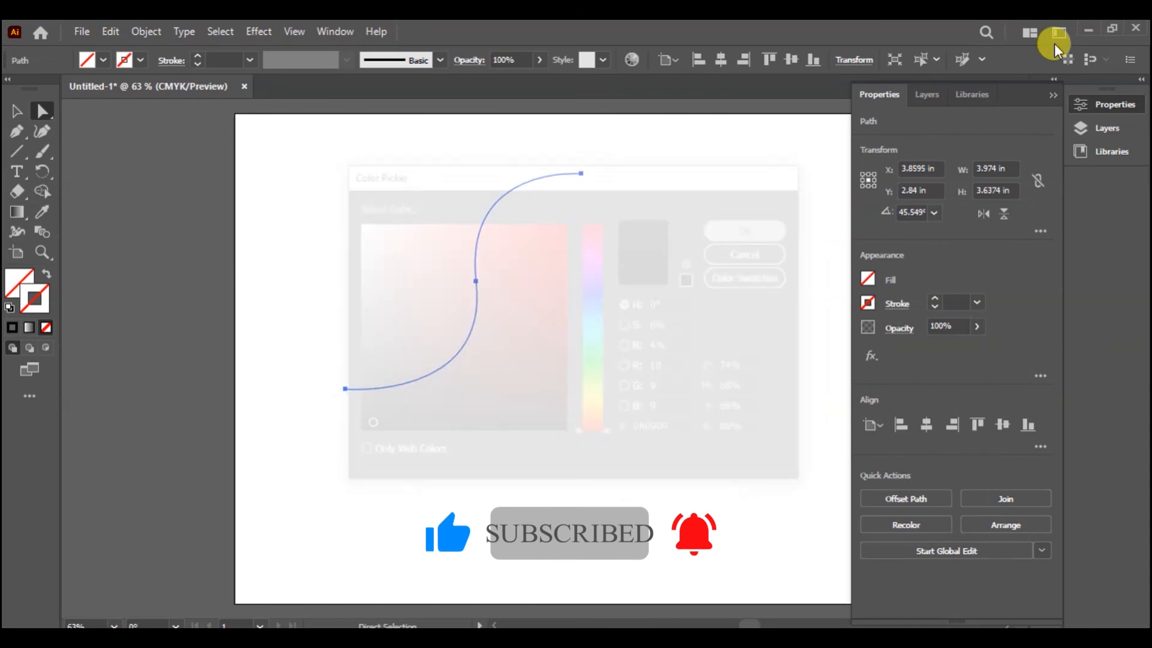
{"action": "left_click", "coordinate": [1053, 96]}
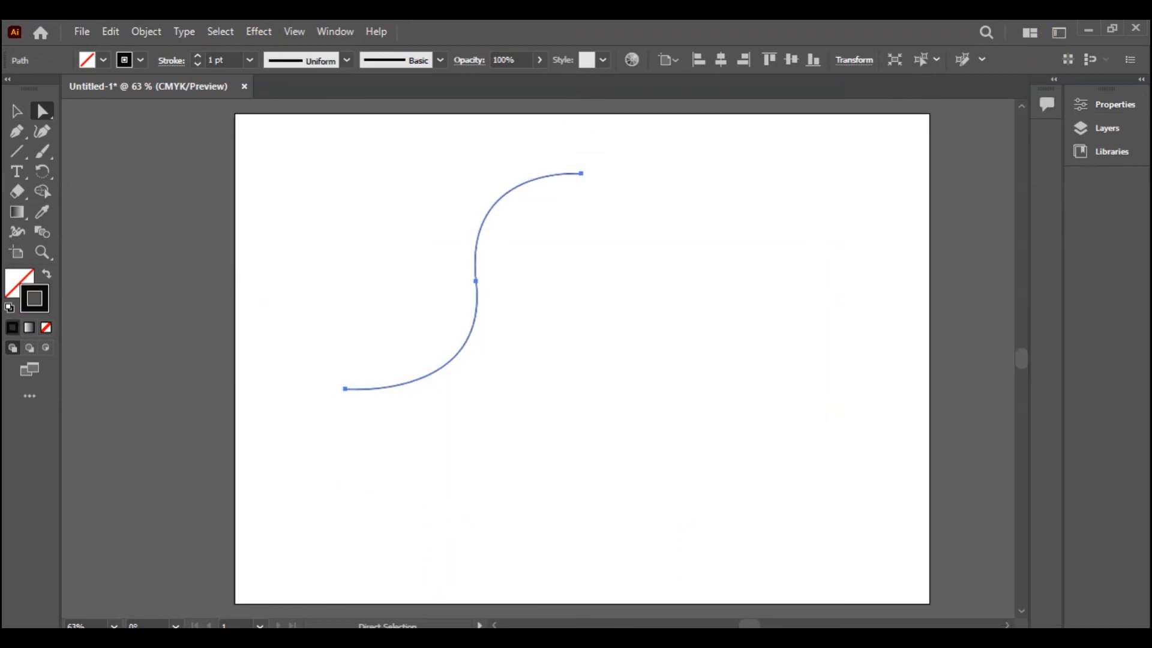
{"action": "left_click", "coordinate": [20, 114]}
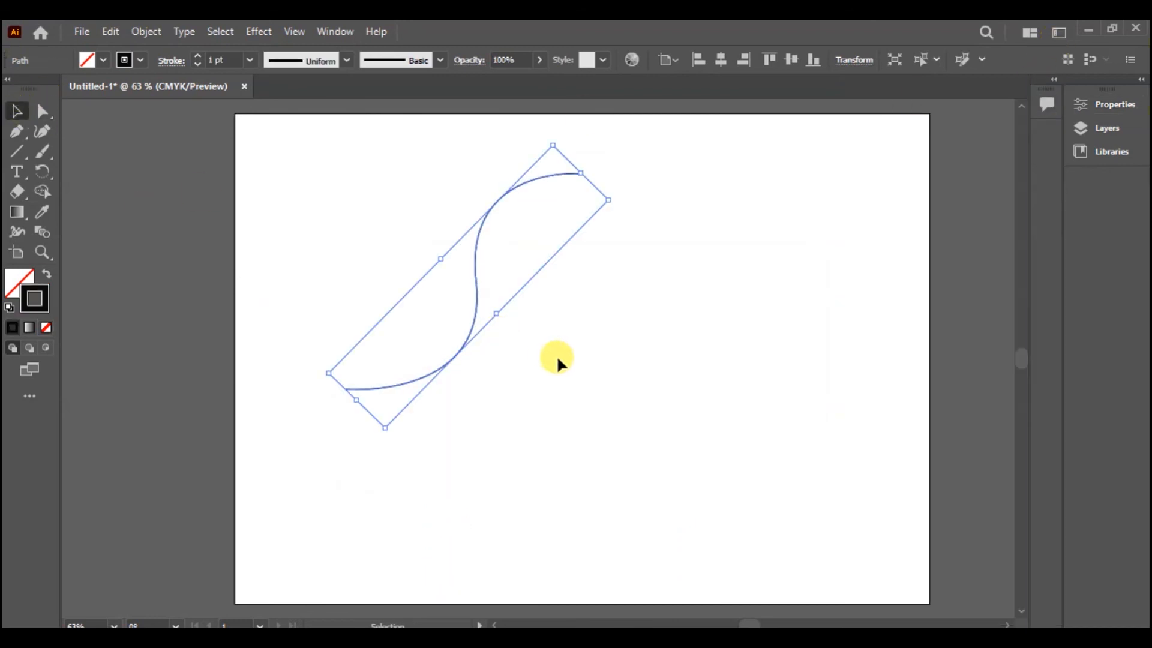
{"action": "left_click", "coordinate": [564, 360]}
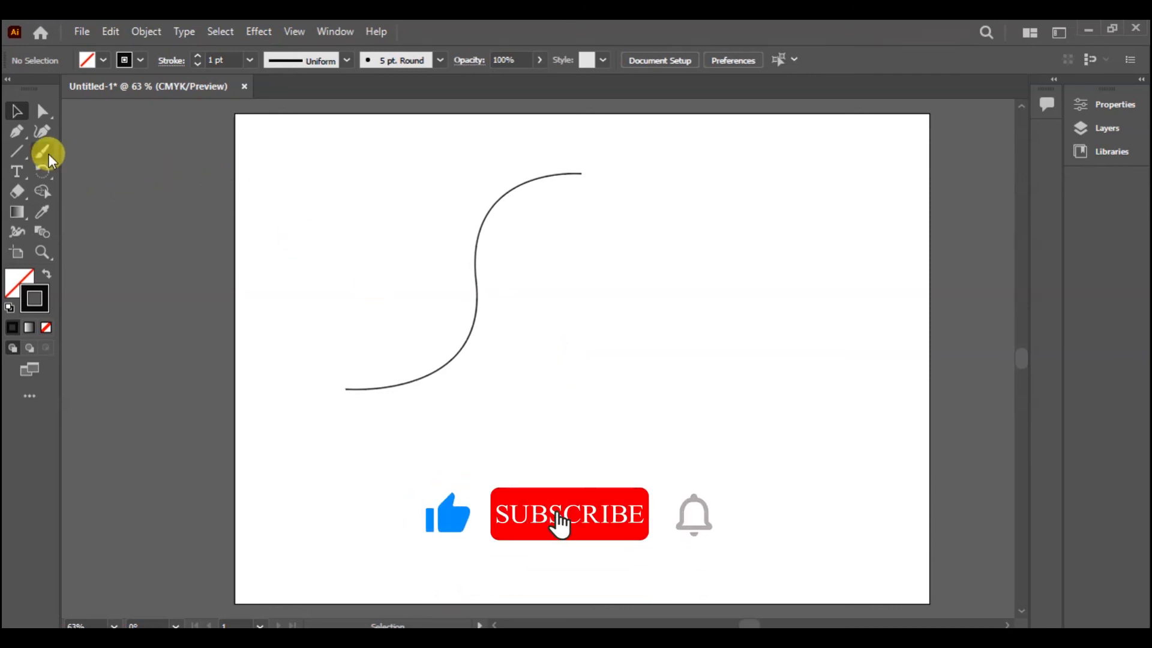
Step: Draw a second straight diagonal line to the right of the S-curve and set its stroke weight to 4 pt
{"action": "left_click", "coordinate": [15, 153]}
{"action": "left_click_drag", "start_coordinate": [699, 201], "coordinate": [459, 474]}
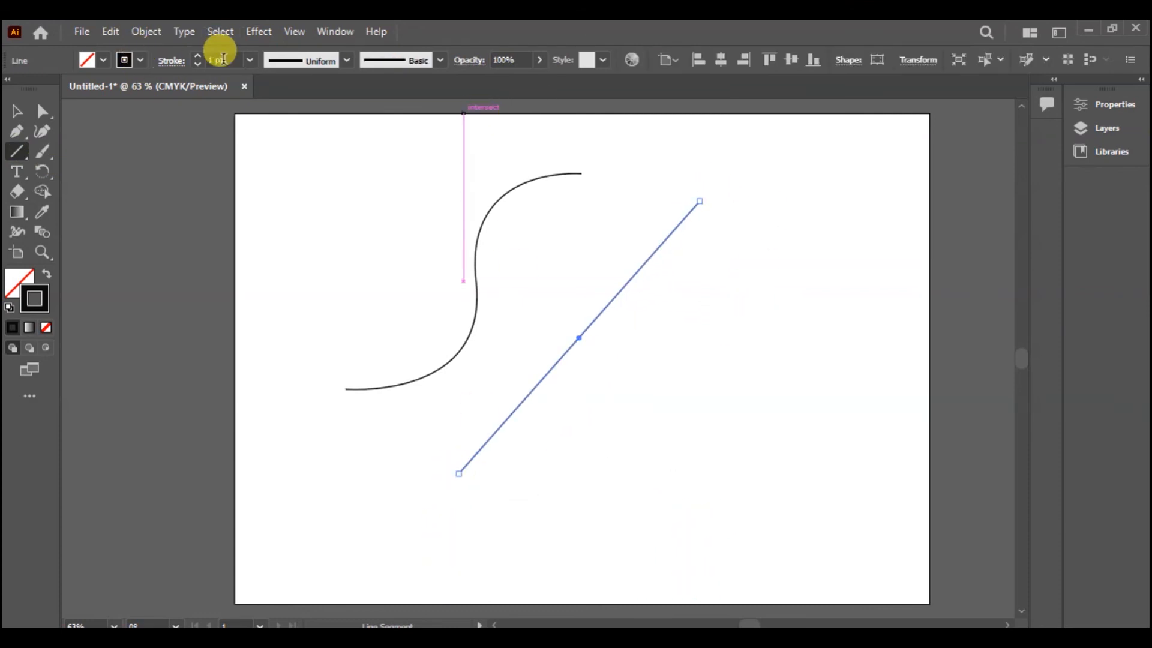
{"action": "left_click", "coordinate": [252, 62]}
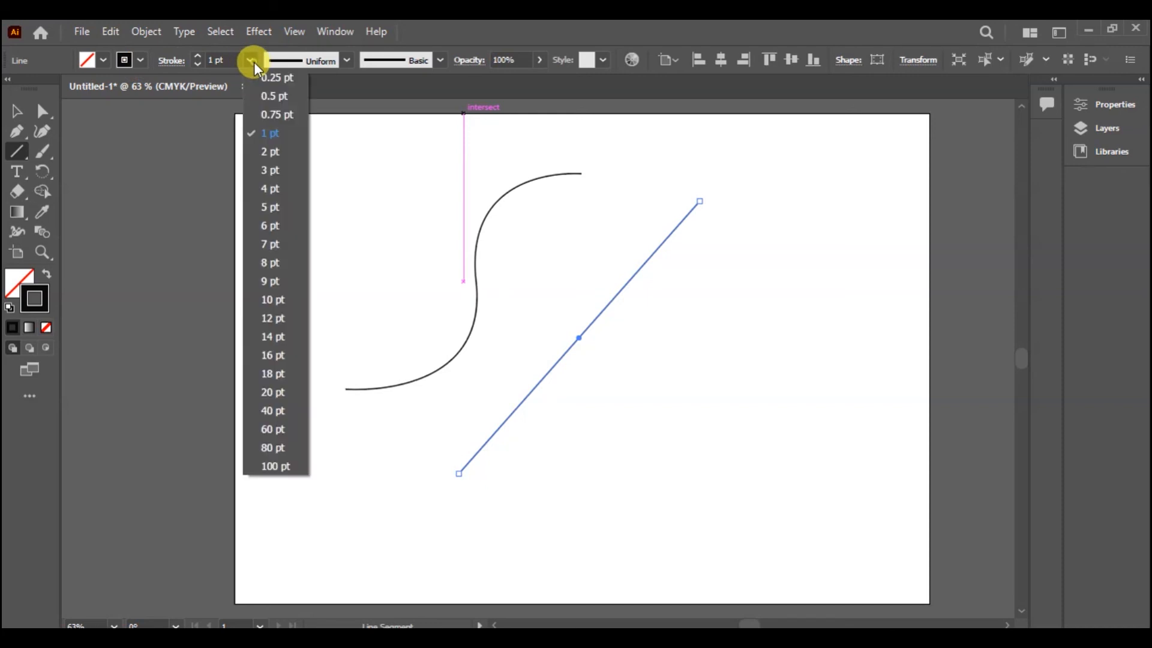
{"action": "left_click", "coordinate": [268, 196]}
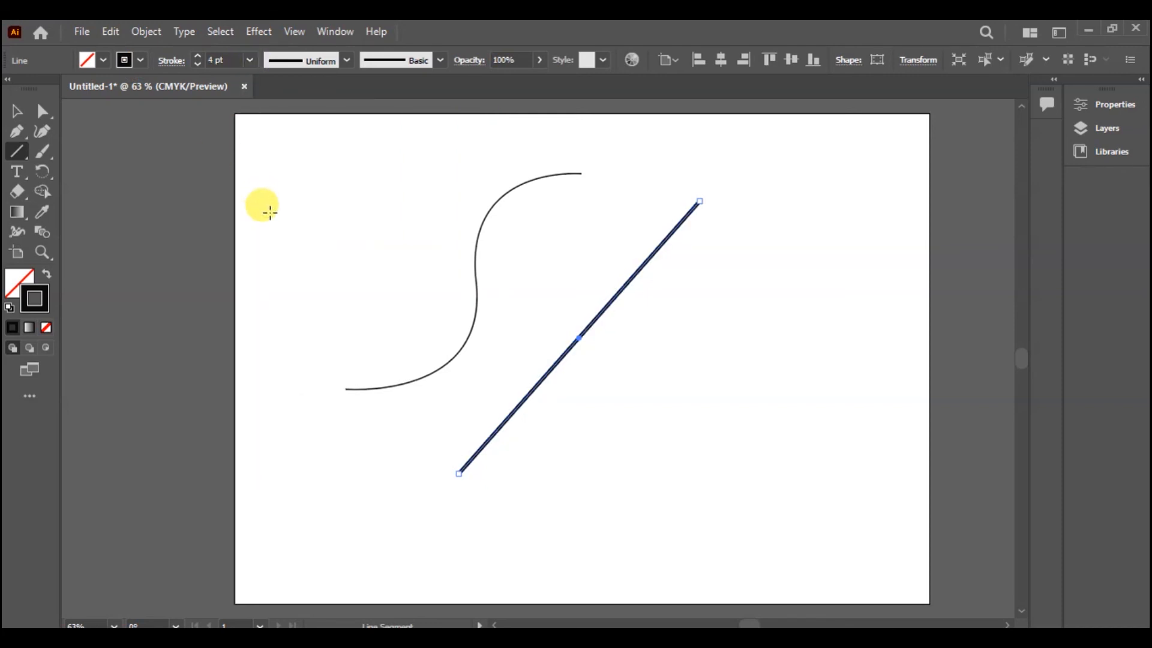
Step: Give the straight line's stroke the elliptical width profile tapered at both ends, with a round cap and round join
{"action": "left_click", "coordinate": [171, 61]}
{"action": "left_click", "coordinate": [139, 326]}
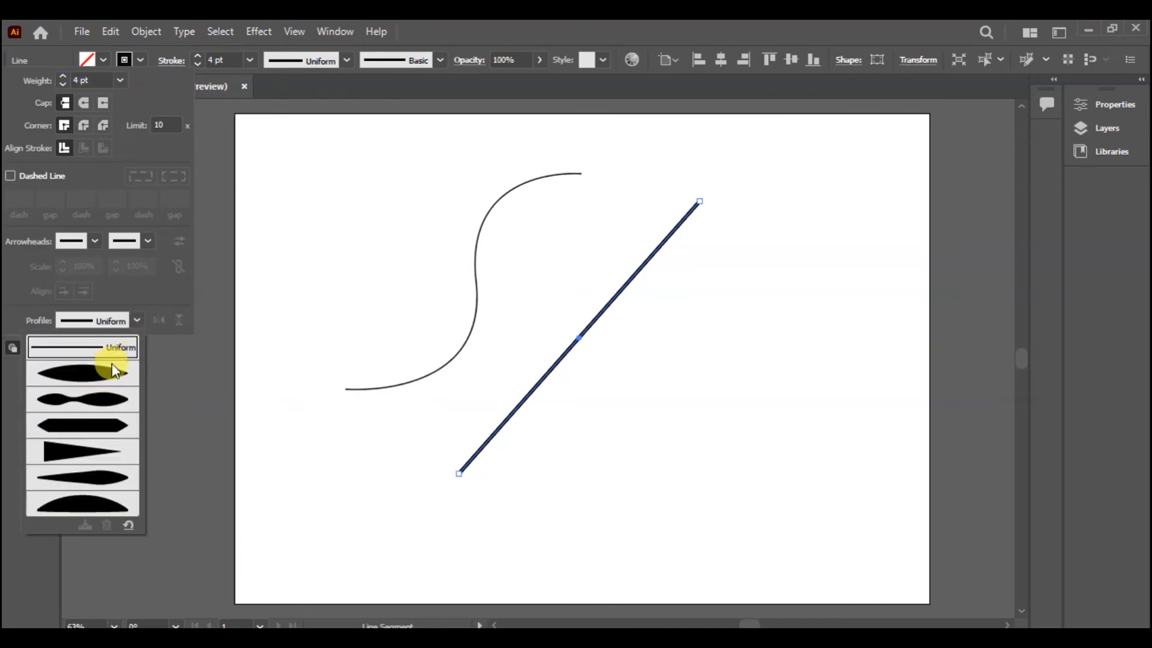
{"action": "left_click", "coordinate": [113, 375]}
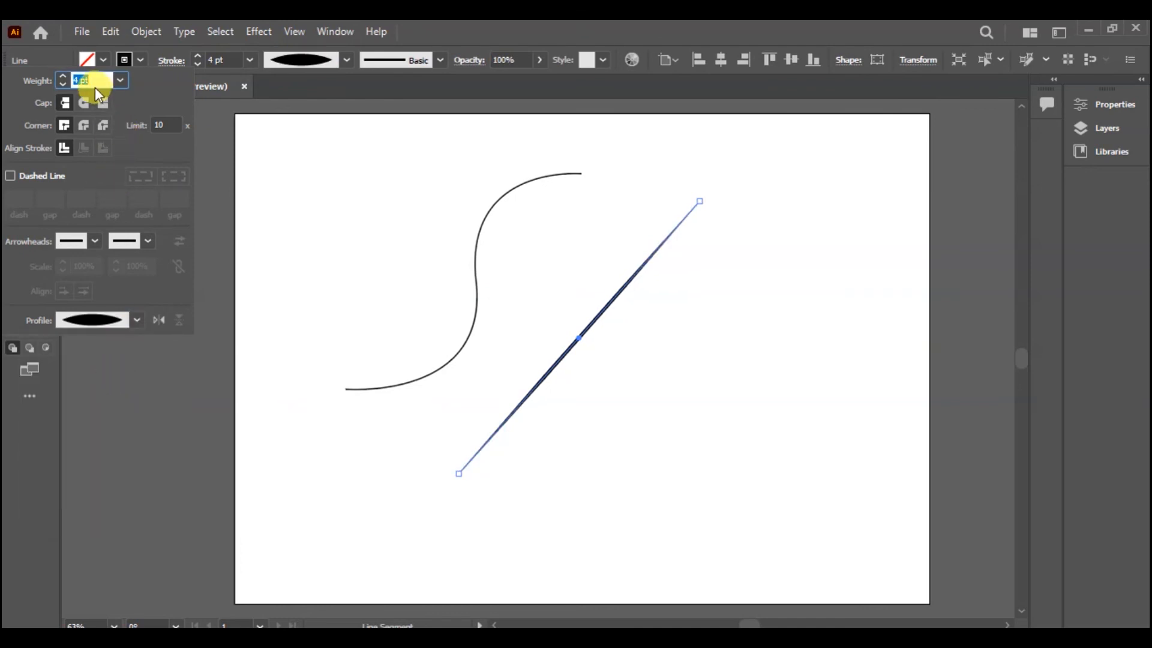
{"action": "left_click", "coordinate": [83, 125]}
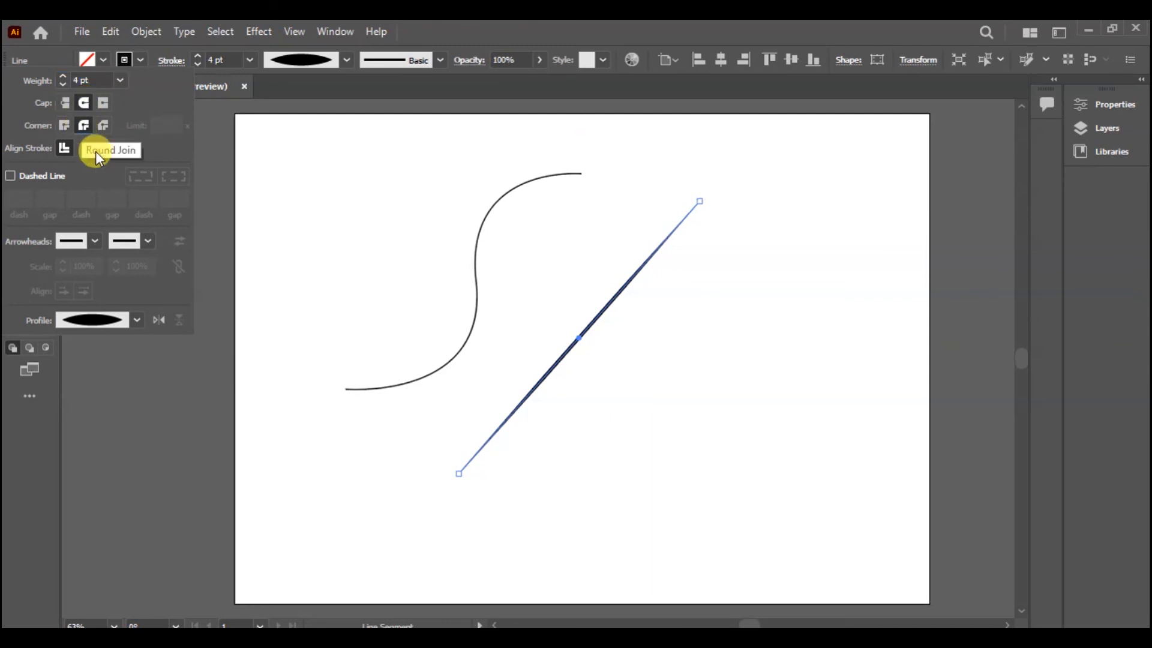
Step: Set the tapered line's stroke weight to 14 pt and deselect the line
{"action": "left_click", "coordinate": [120, 80]}
{"action": "left_click", "coordinate": [128, 354]}
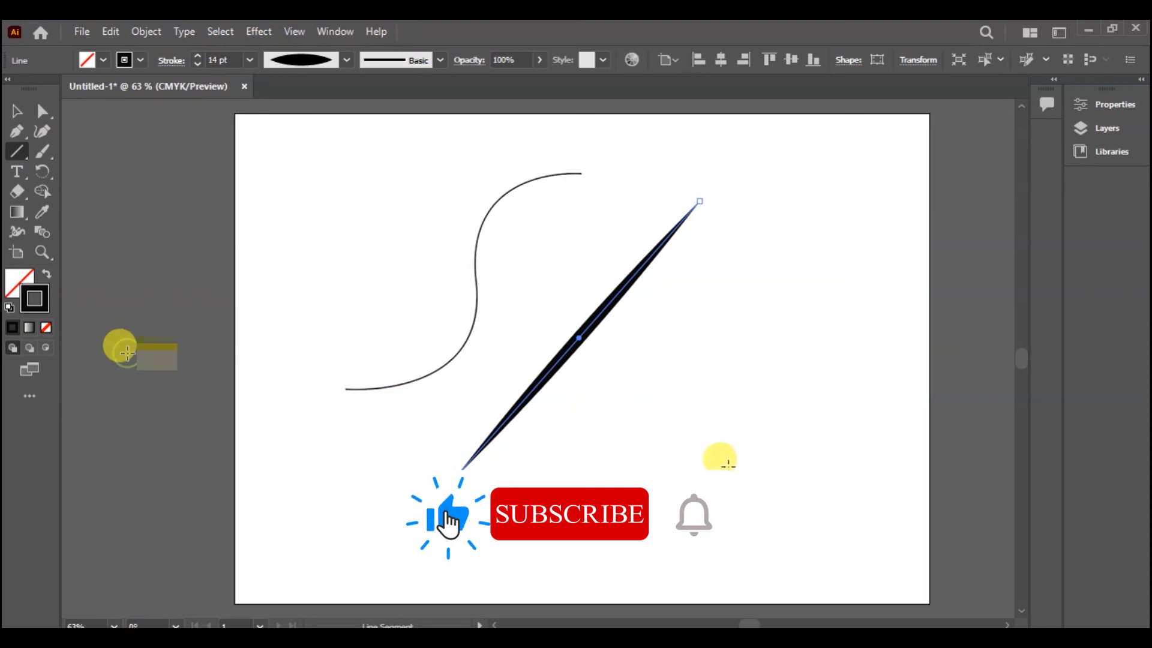
{"action": "left_click", "coordinate": [25, 119]}
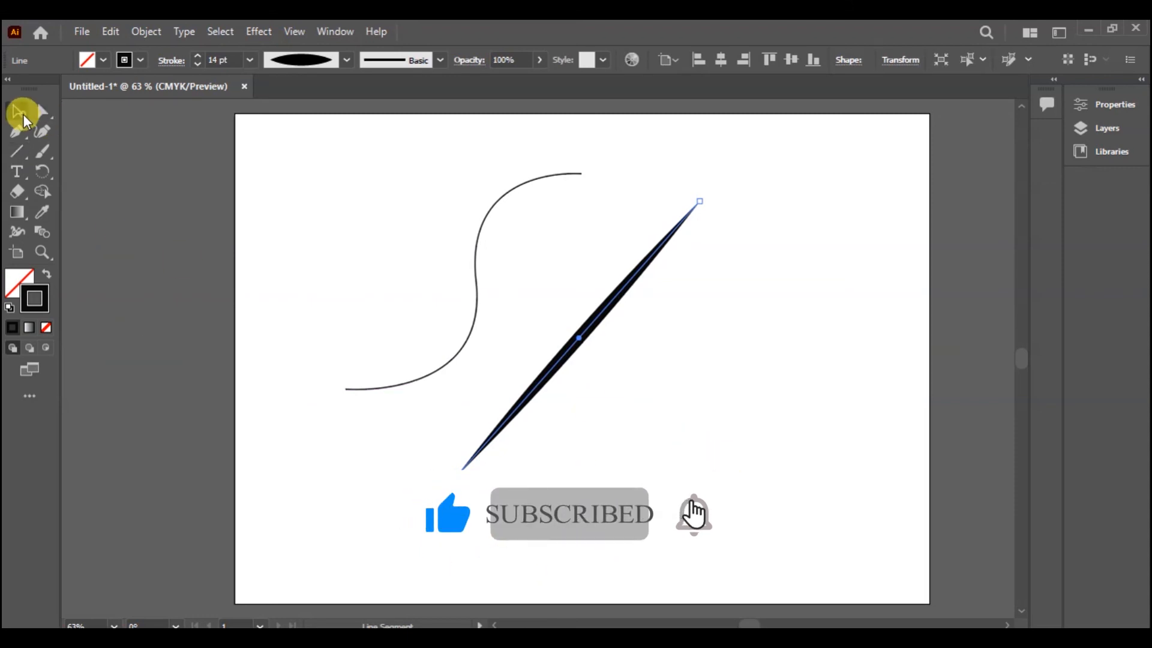
{"action": "left_click", "coordinate": [810, 416]}
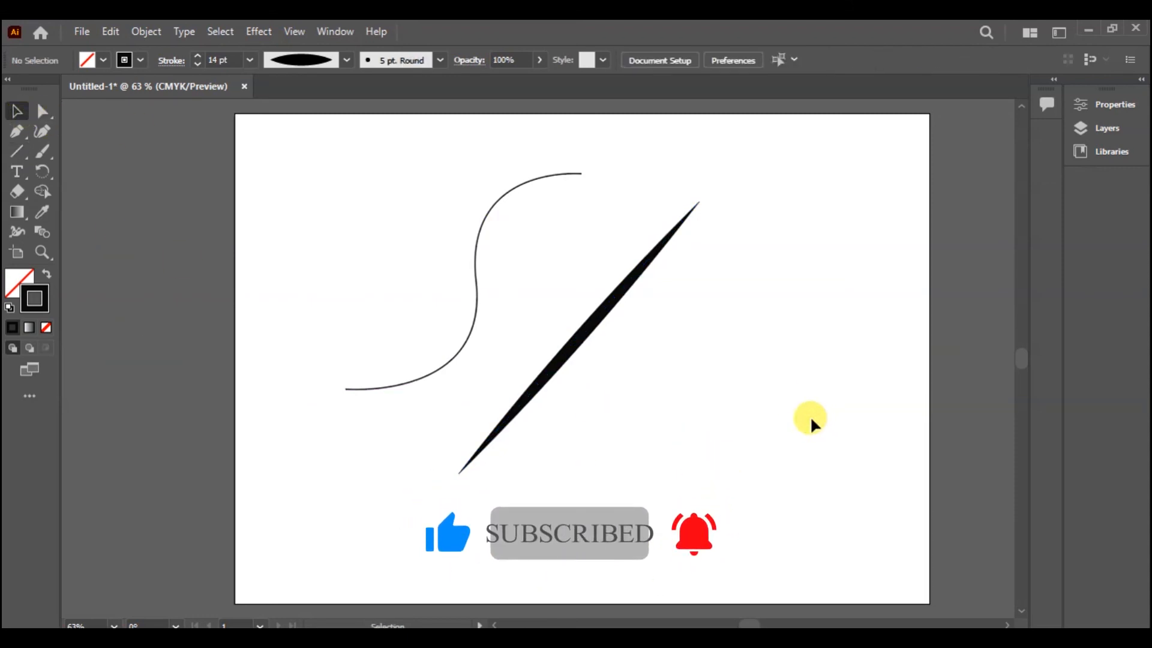
{"action": "left_click", "coordinate": [17, 152]}
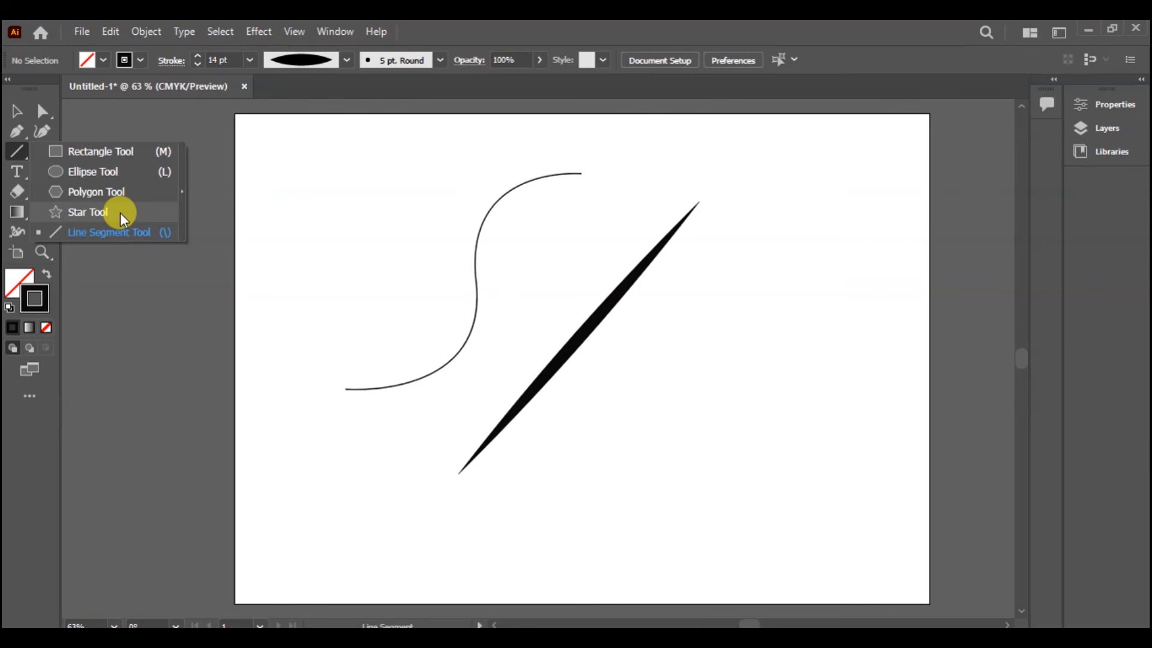
{"action": "left_click", "coordinate": [718, 23]}
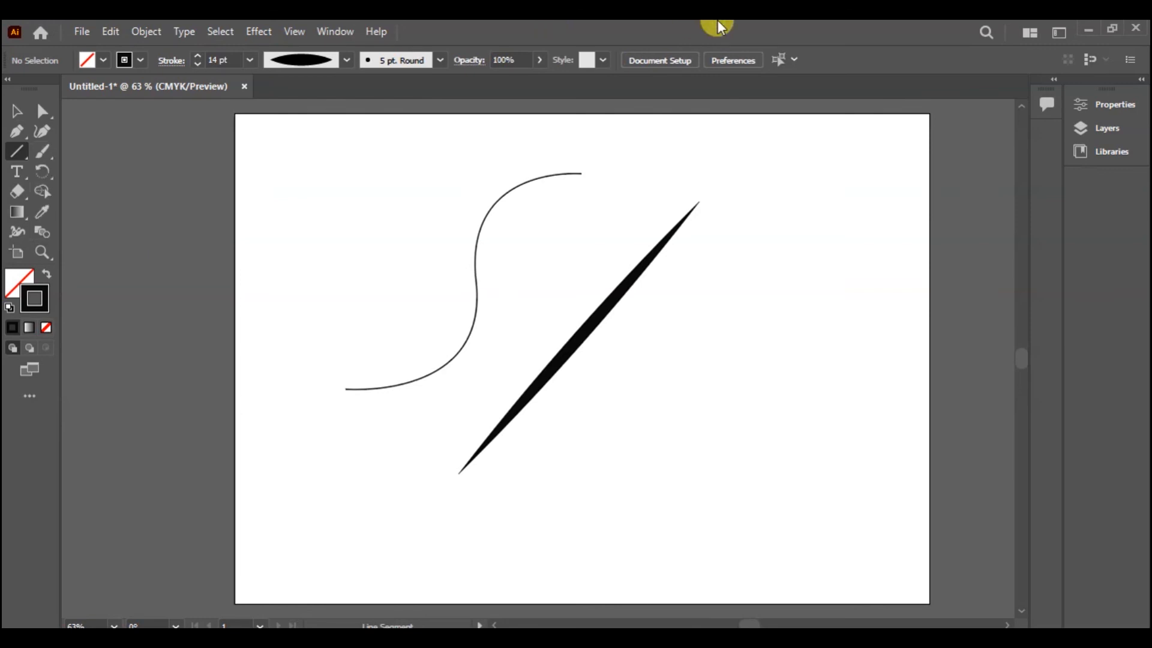